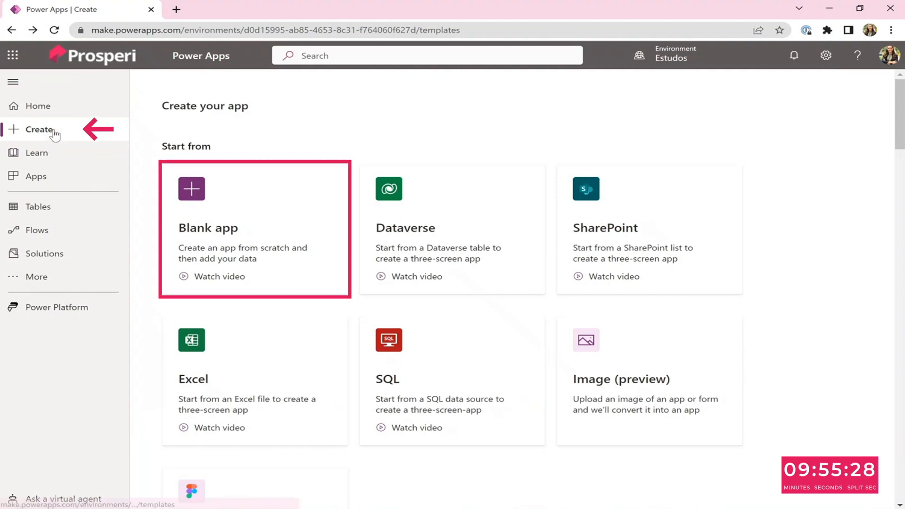
Create a blank tablet-format canvas app named Office Workspace Scheduling.
left_click(207, 231)
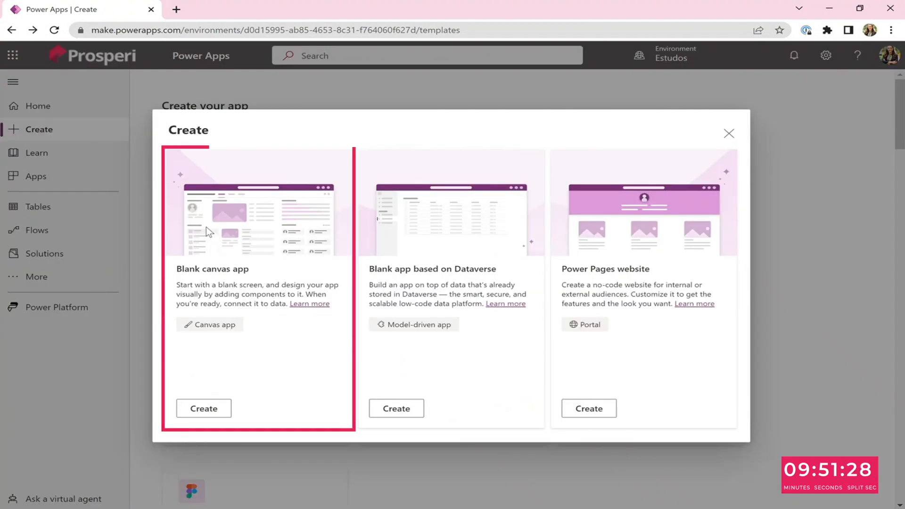
left_click(207, 409)
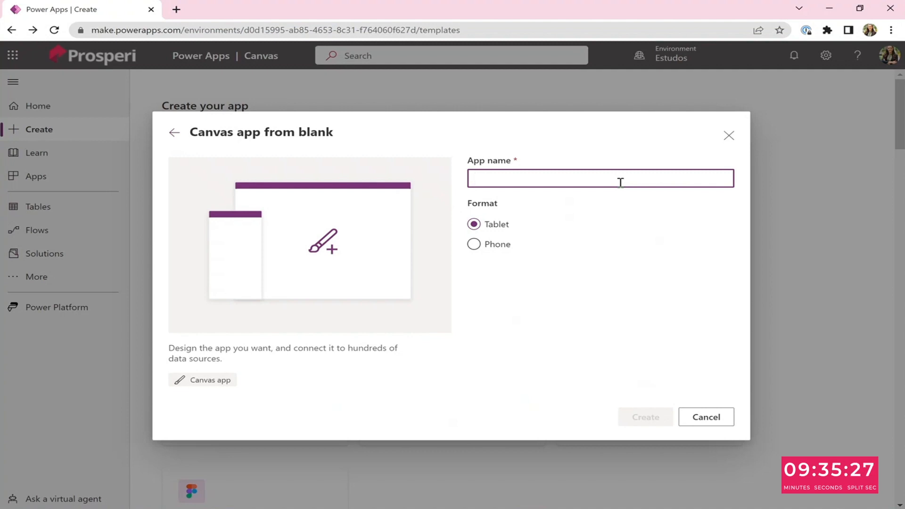
type("Te")
key("BackSpace")
key("BackSpace")
type("O")
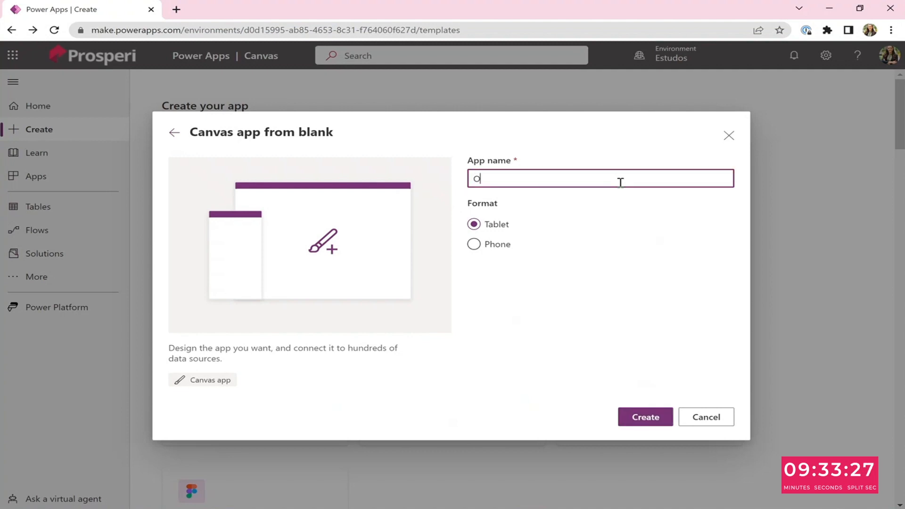
type("ffice Work")
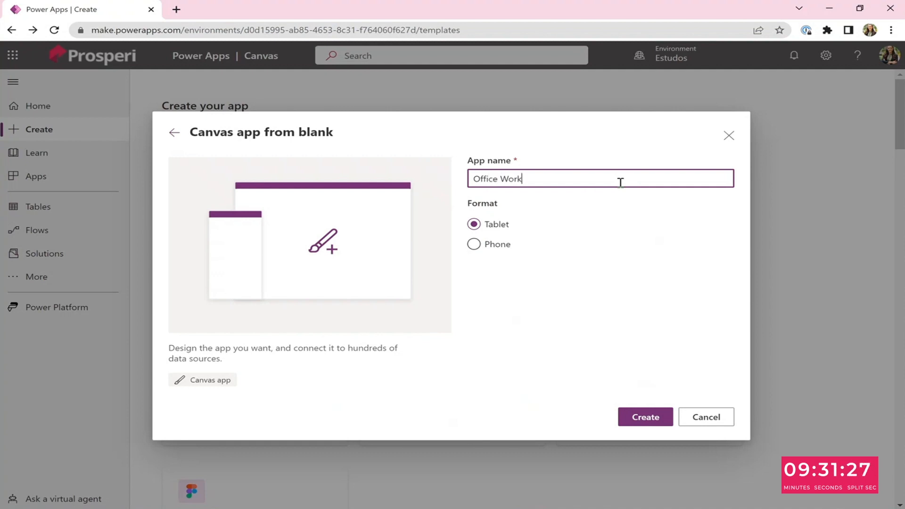
type("space Scheduling")
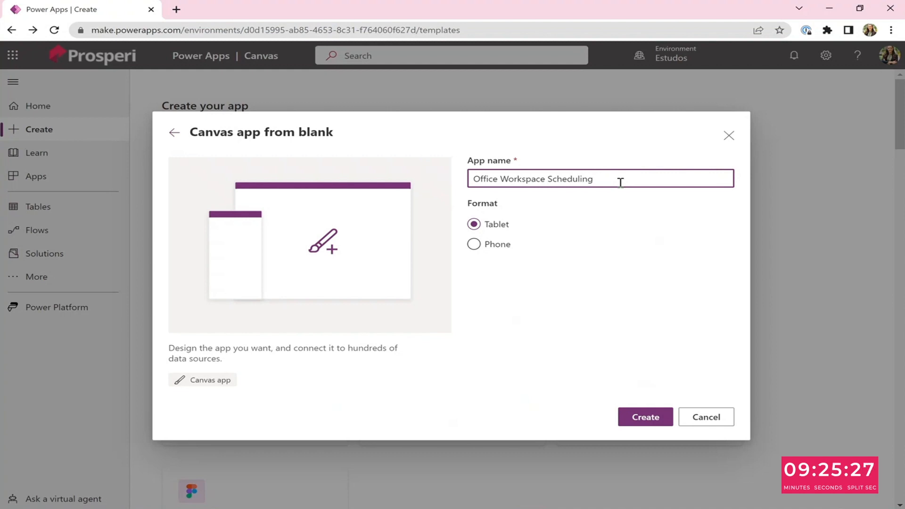
left_click(655, 422)
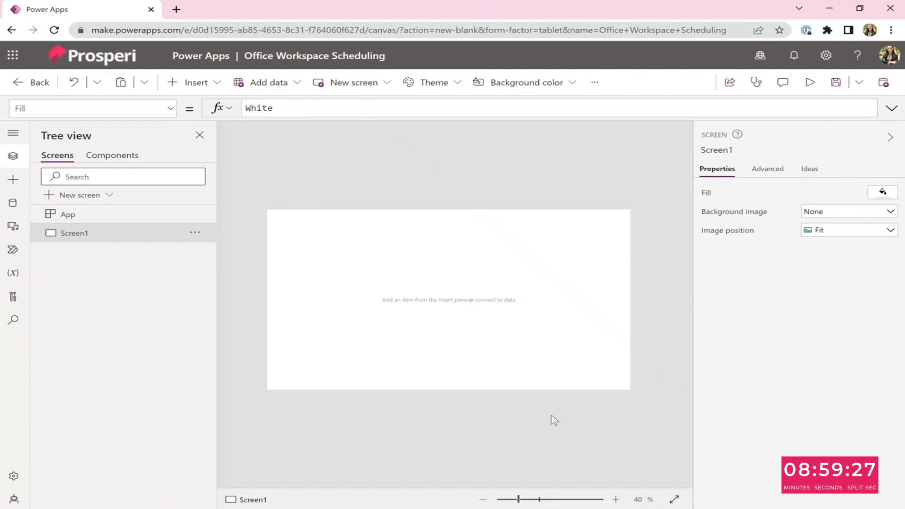
Import the Schedules and Offices tables from the Excel file Data - PowerApps as app data.
left_click(18, 205)
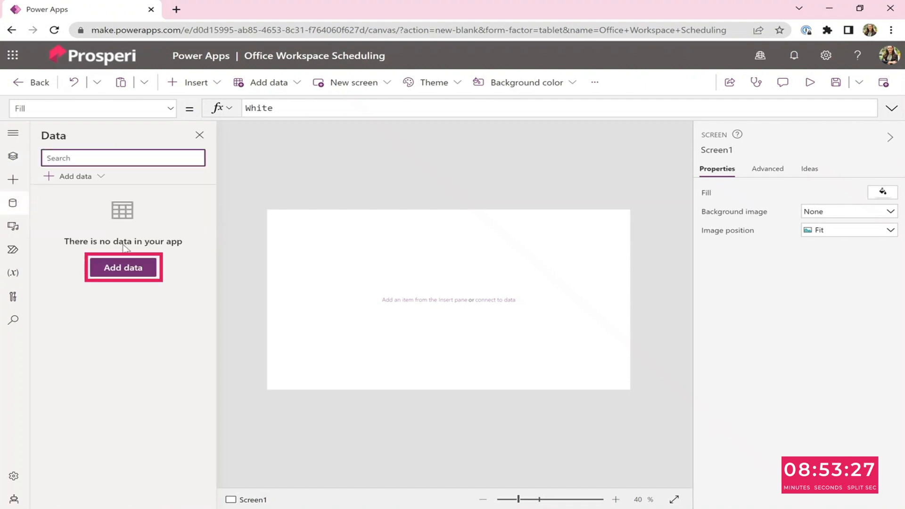
left_click(124, 270)
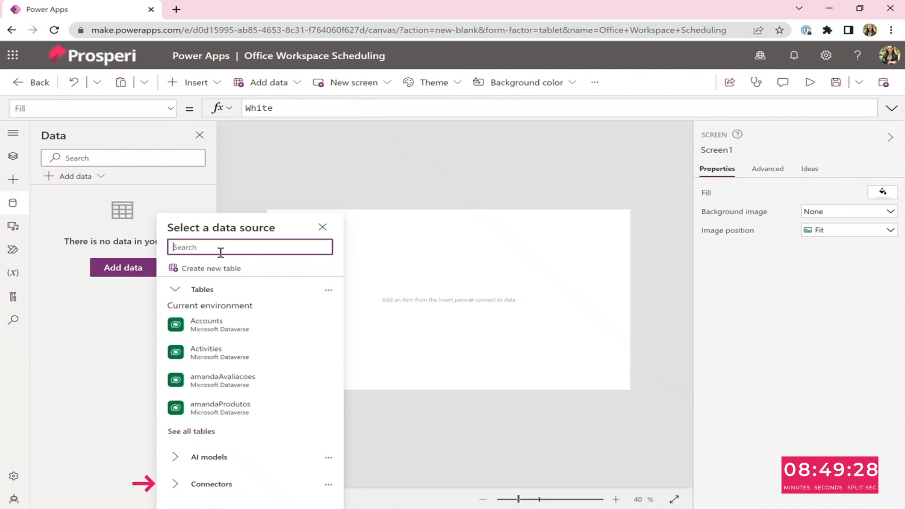
left_click(214, 484)
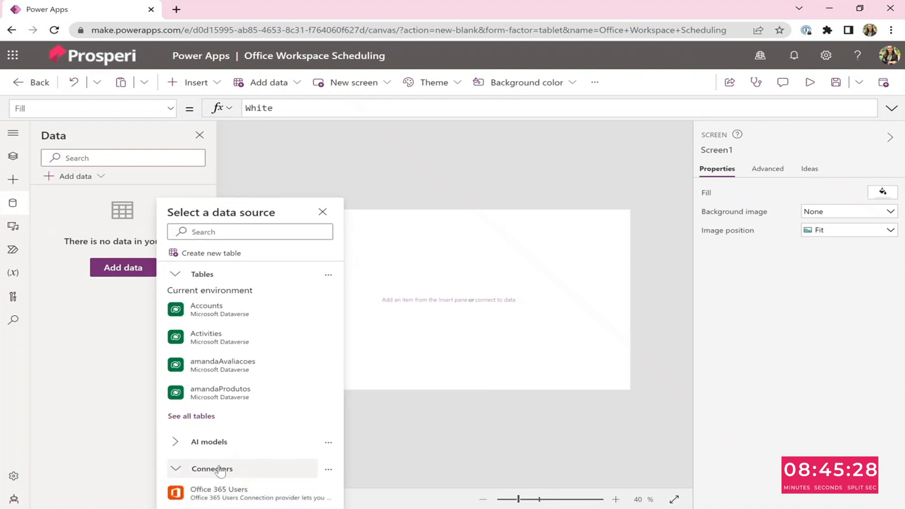
scroll(221, 471, "down", 2)
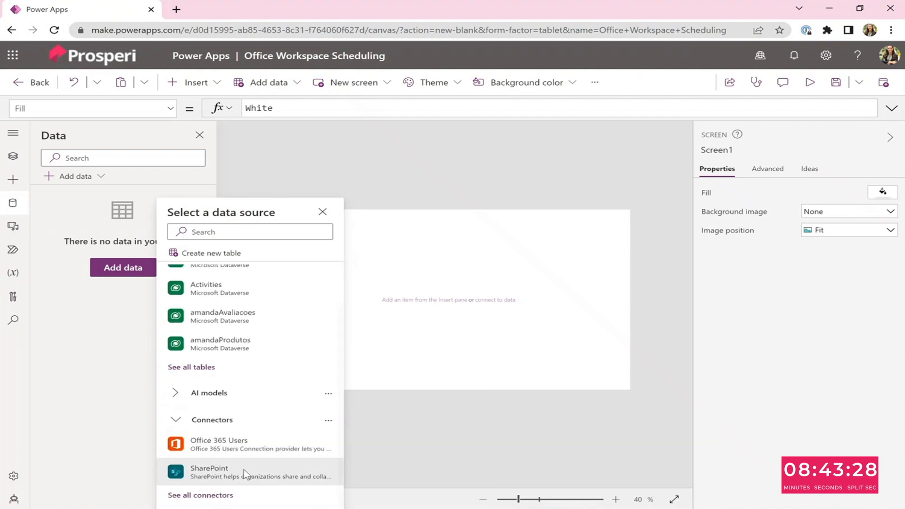
left_click(218, 496)
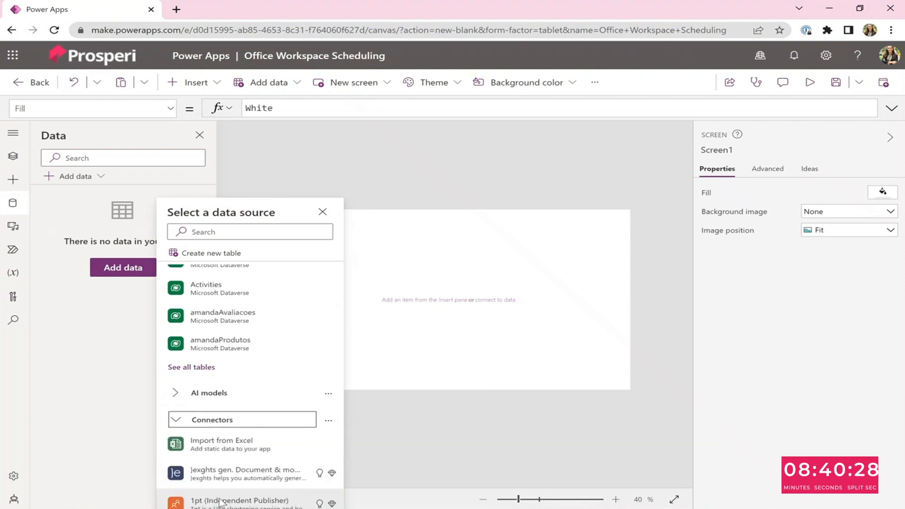
left_click(251, 450)
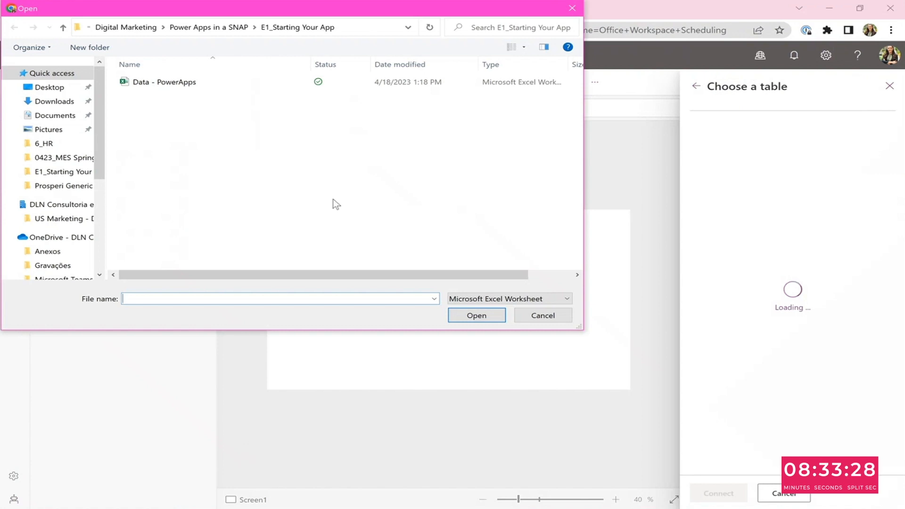
left_click(177, 84)
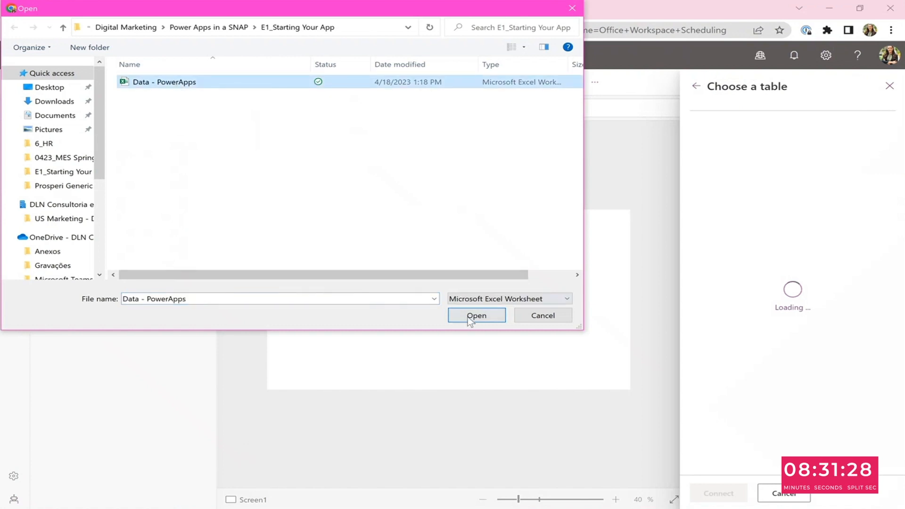
left_click(469, 321)
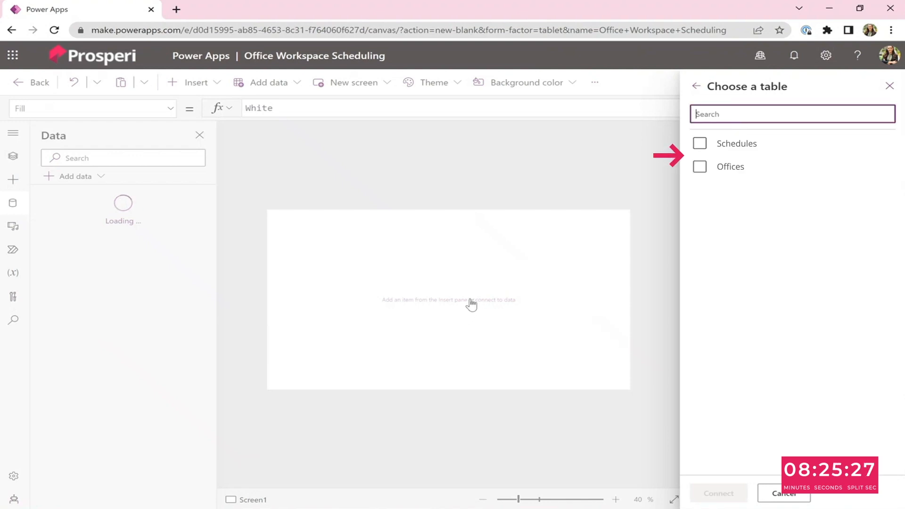
left_click(699, 143)
left_click(699, 167)
left_click(718, 492)
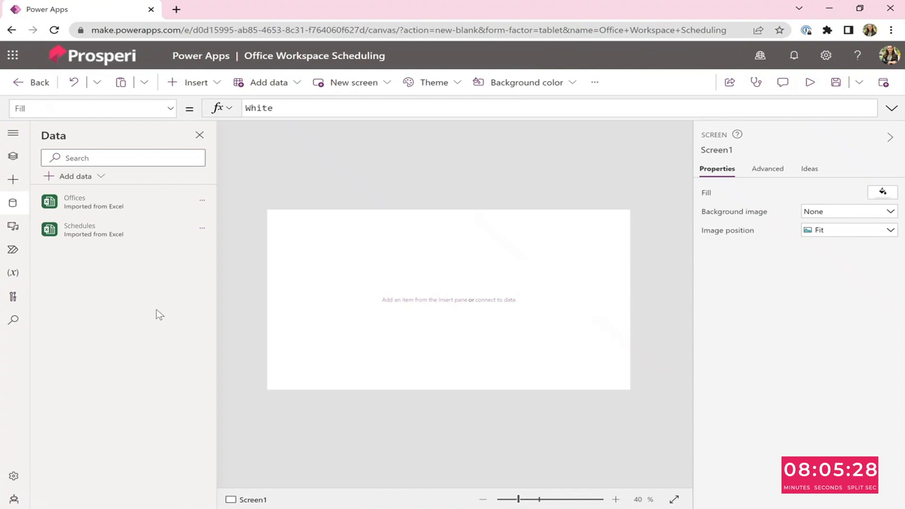
Insert a rectangle and stretch it across the top of the screen as a header bar, about 1366 × 167.
left_click(14, 157)
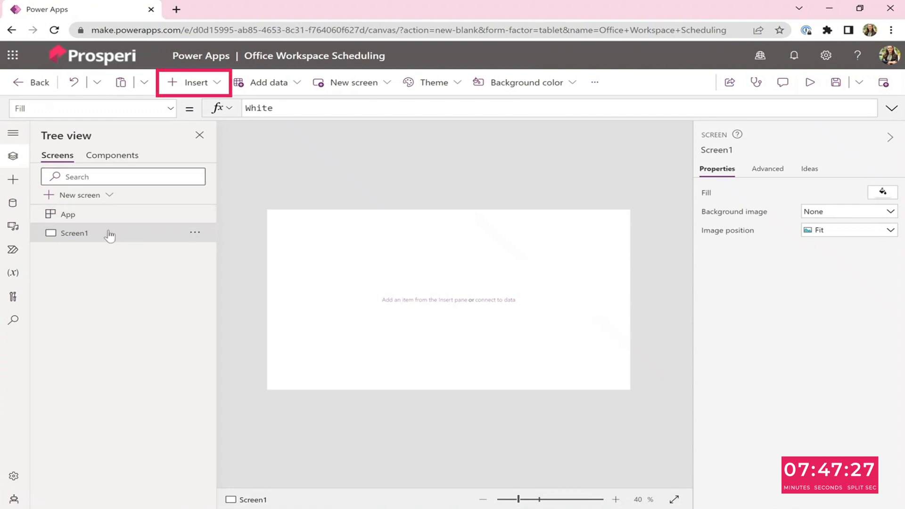
left_click(216, 87)
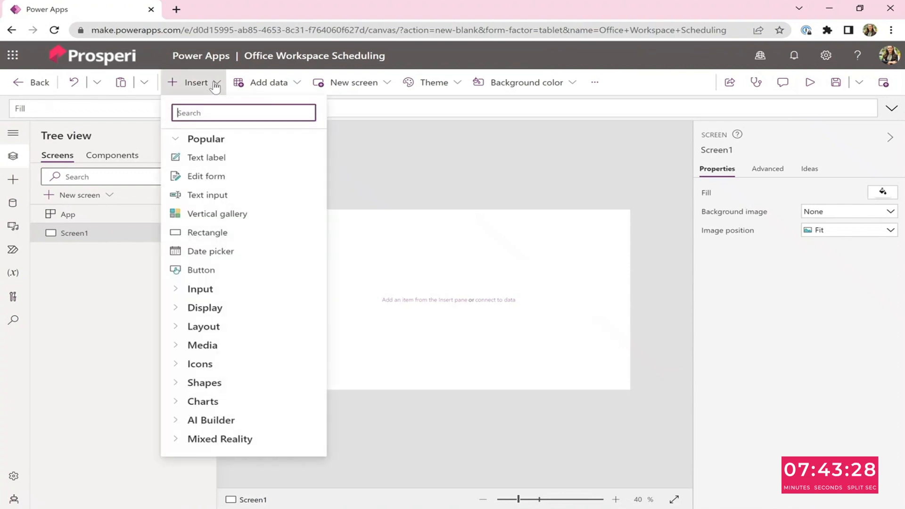
left_click(210, 233)
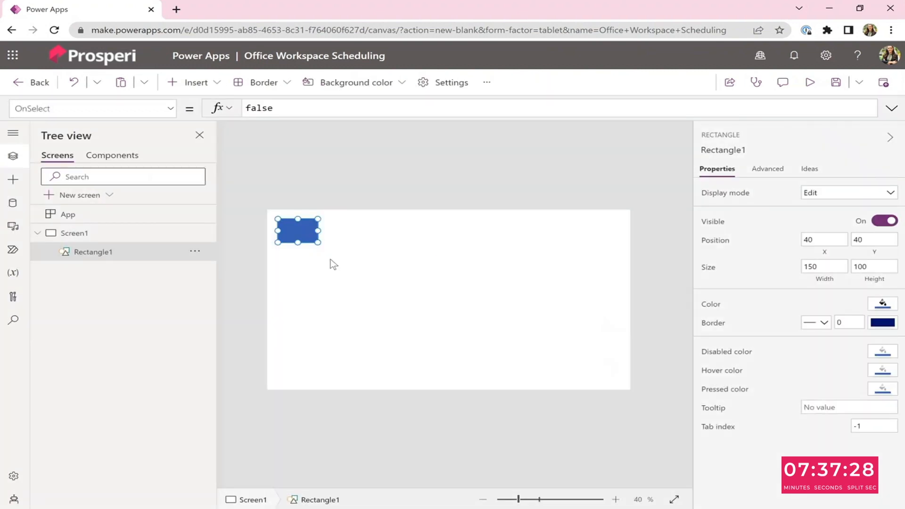
left_click_drag(318, 242, 640, 250)
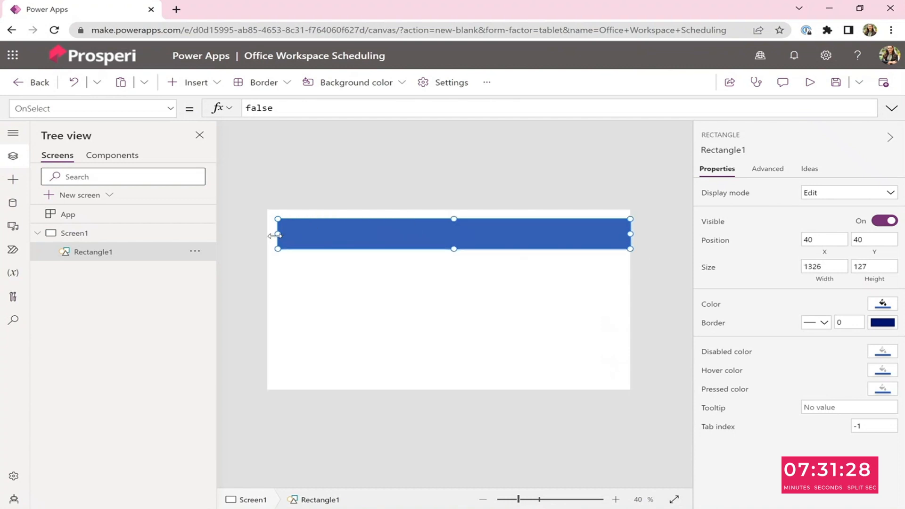
left_click_drag(271, 235, 266, 234)
left_click_drag(448, 218, 451, 209)
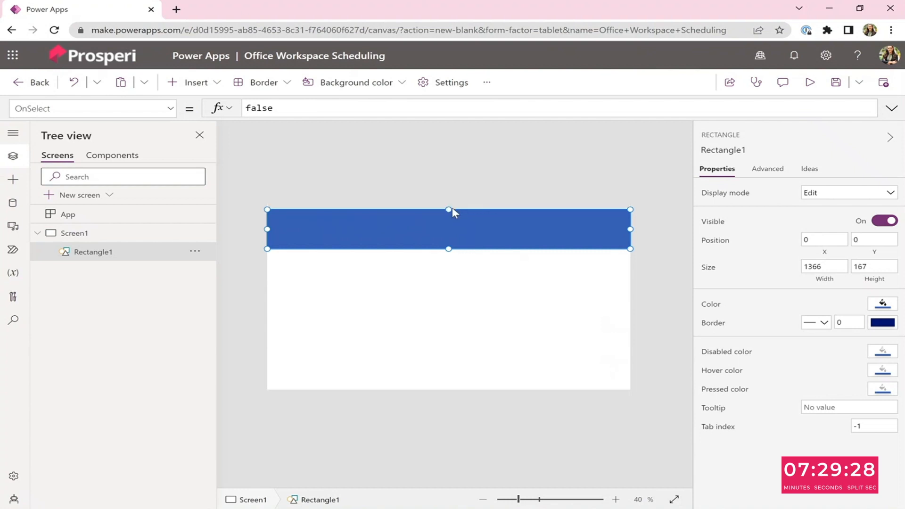
left_click(638, 301)
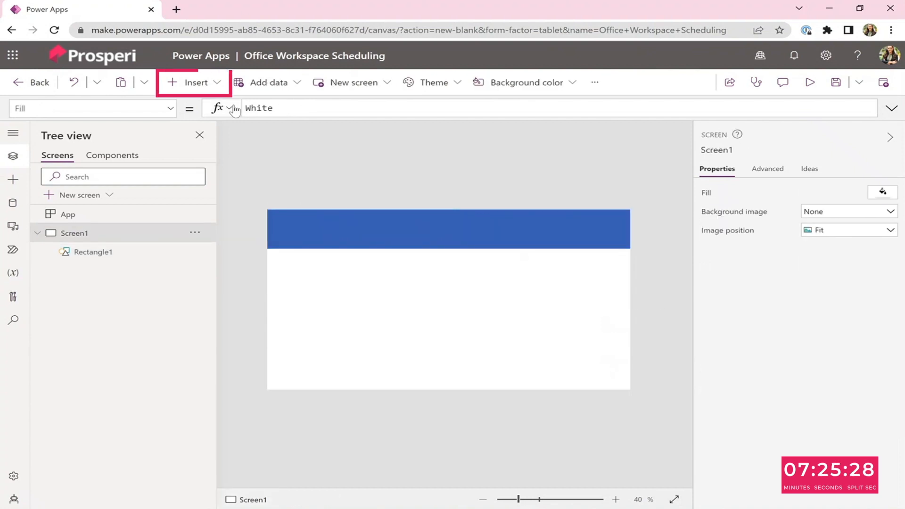
Insert a text label and stretch it across the header bar, about 1302 wide.
left_click(203, 84)
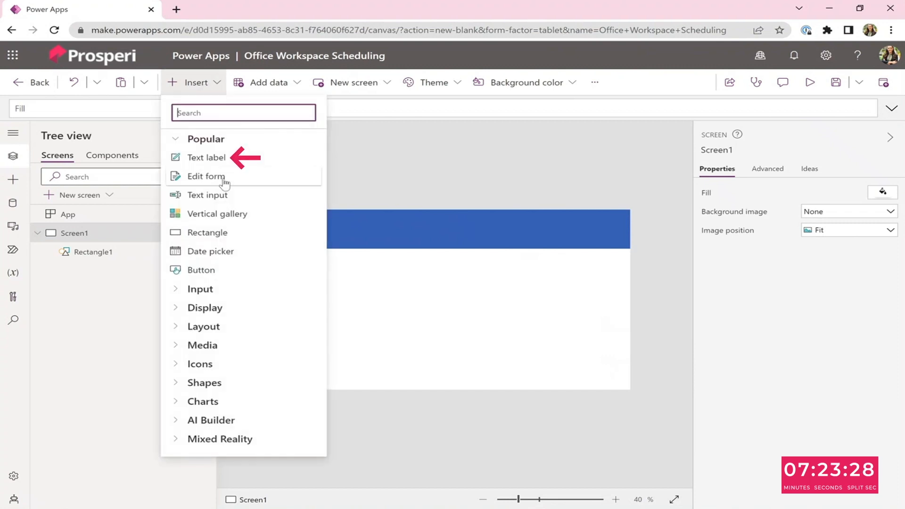
left_click(255, 153)
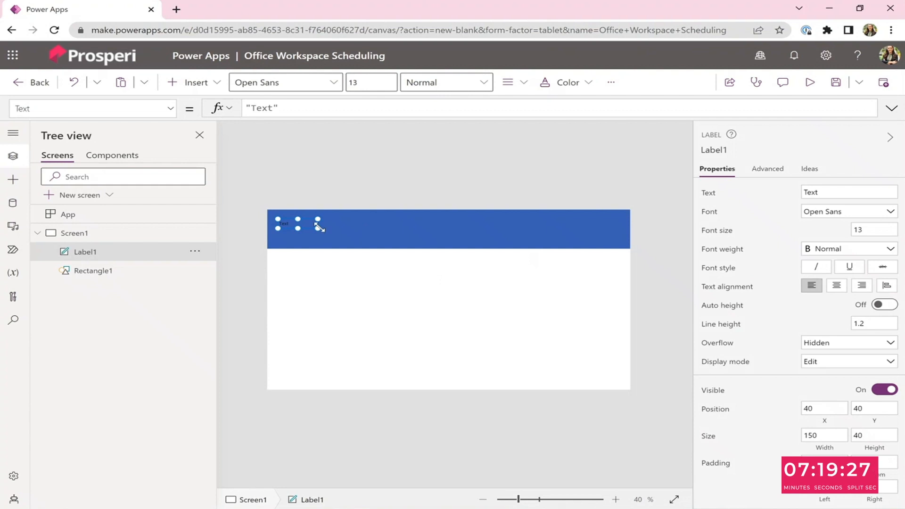
left_click_drag(512, 235, 623, 234)
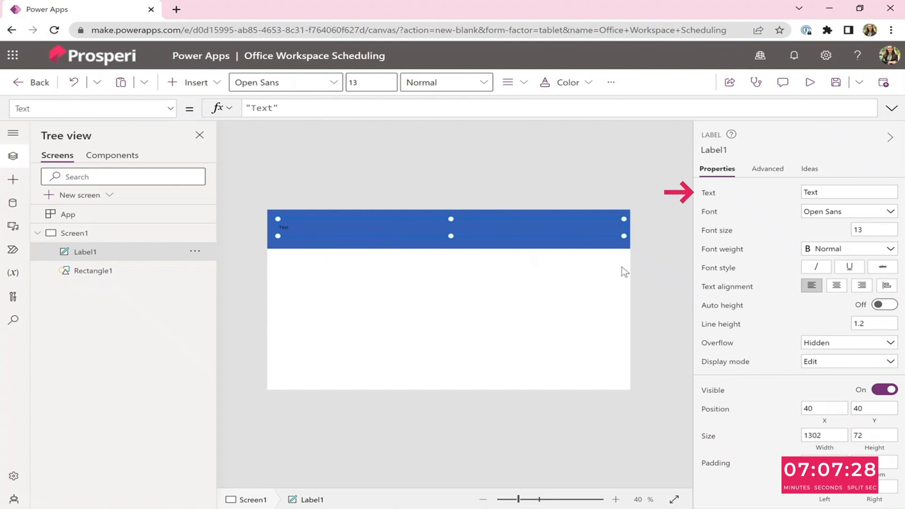
Set the label's text to Office Space Scheduling and its font size to 40.
left_click(842, 192)
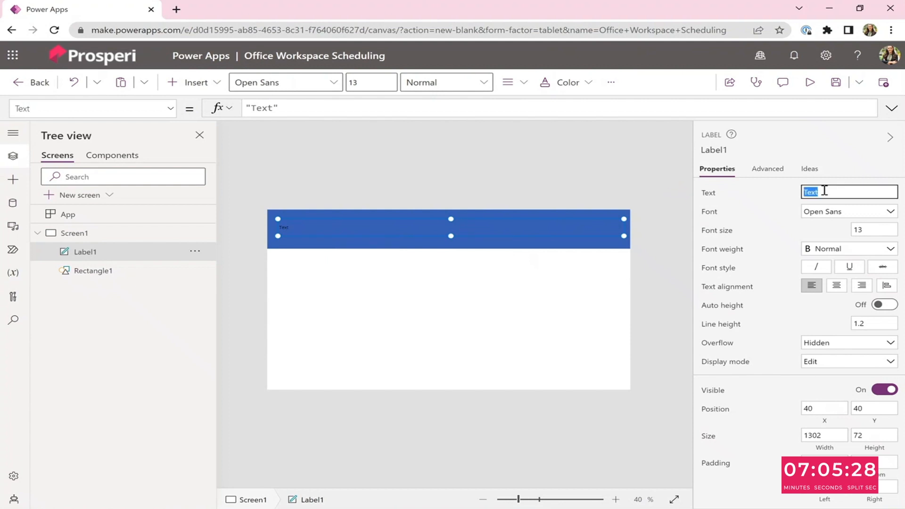
left_click_drag(823, 196, 796, 192)
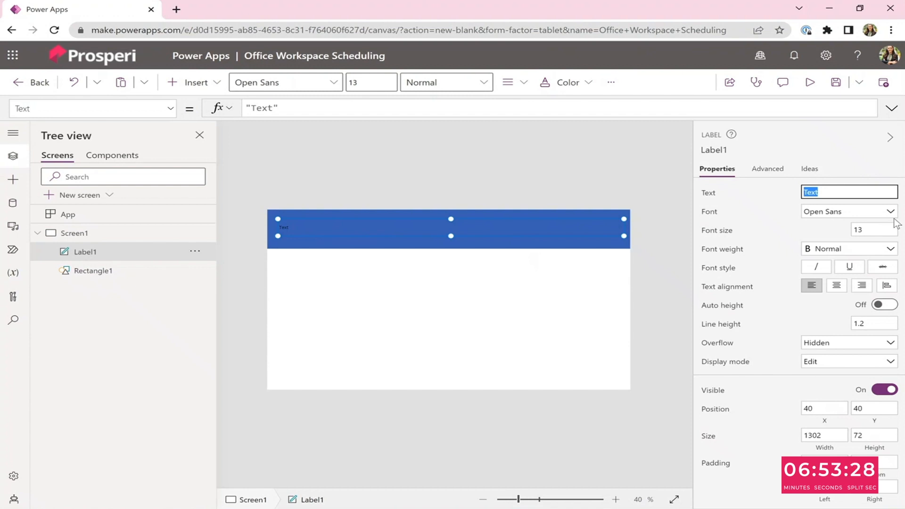
type("Office Space Scheduling")
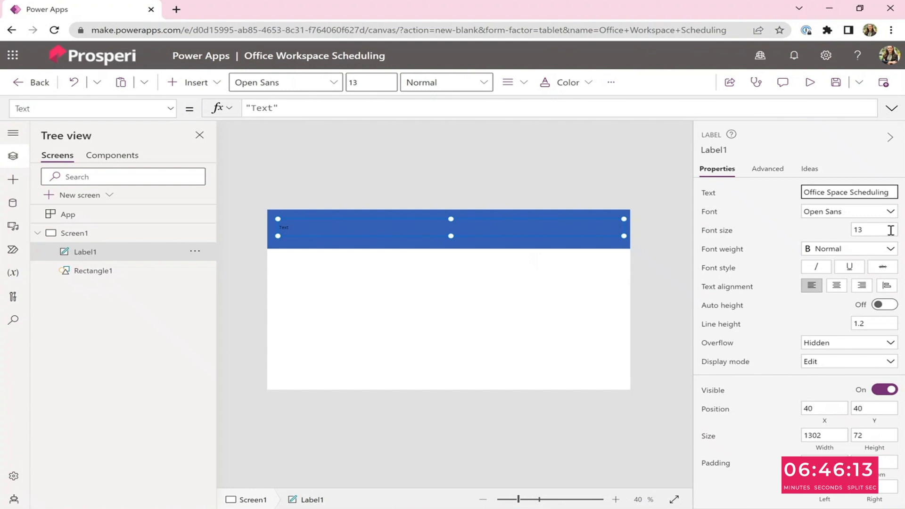
left_click(890, 230)
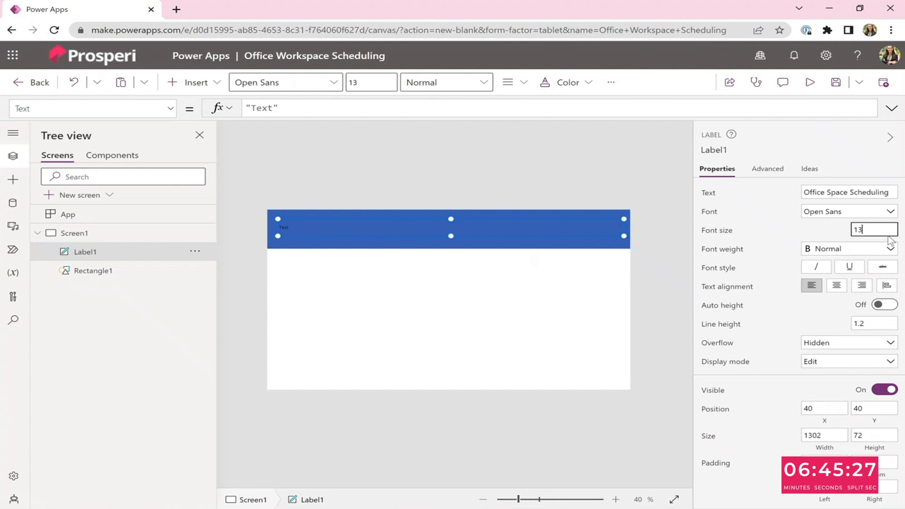
key("BackSpace")
key("BackSpace")
type("40")
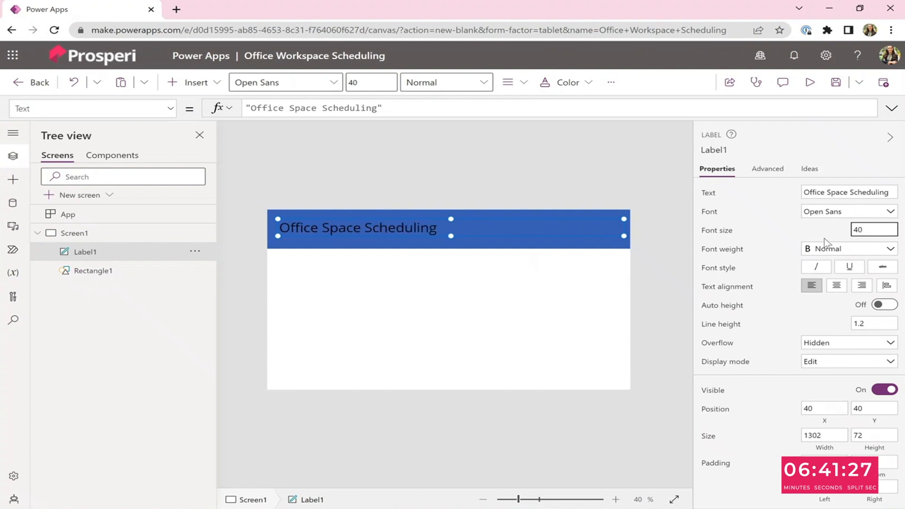
Center the label's text and set its font color to a light theme color.
left_click(837, 287)
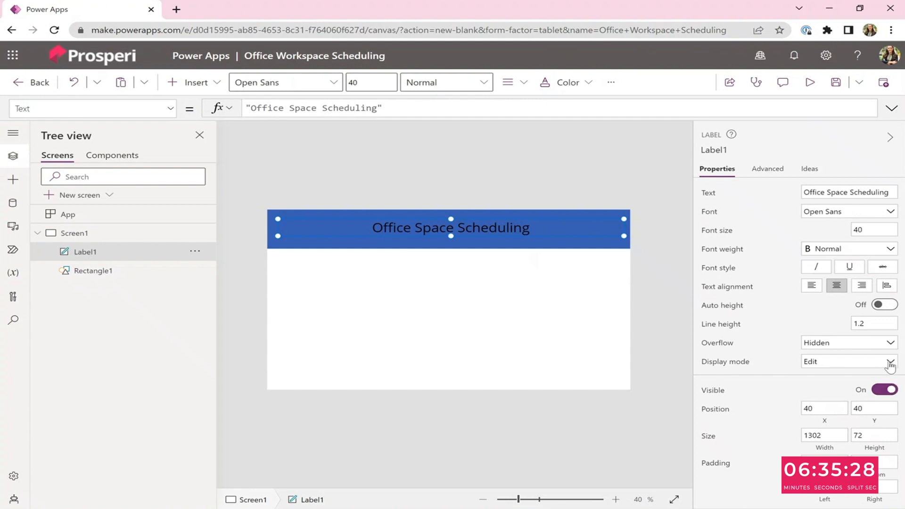
scroll(882, 362, "down", 3)
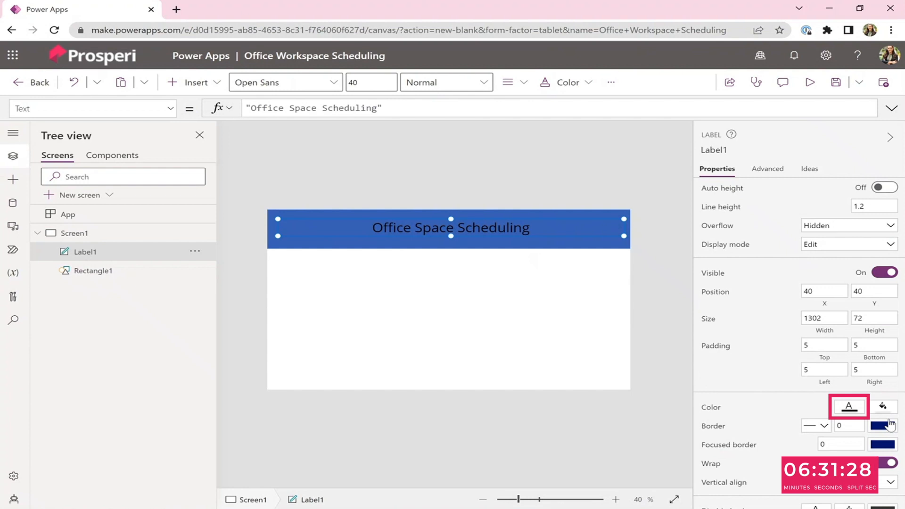
left_click(849, 406)
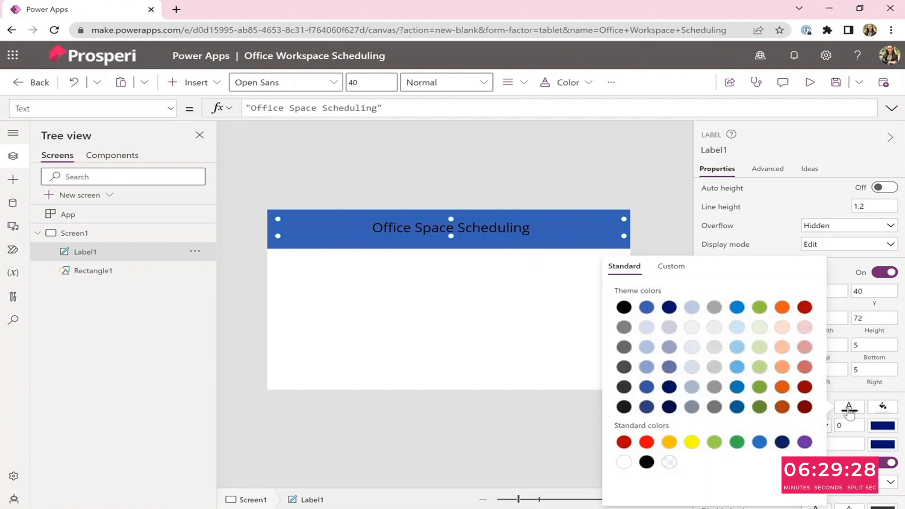
left_click(690, 327)
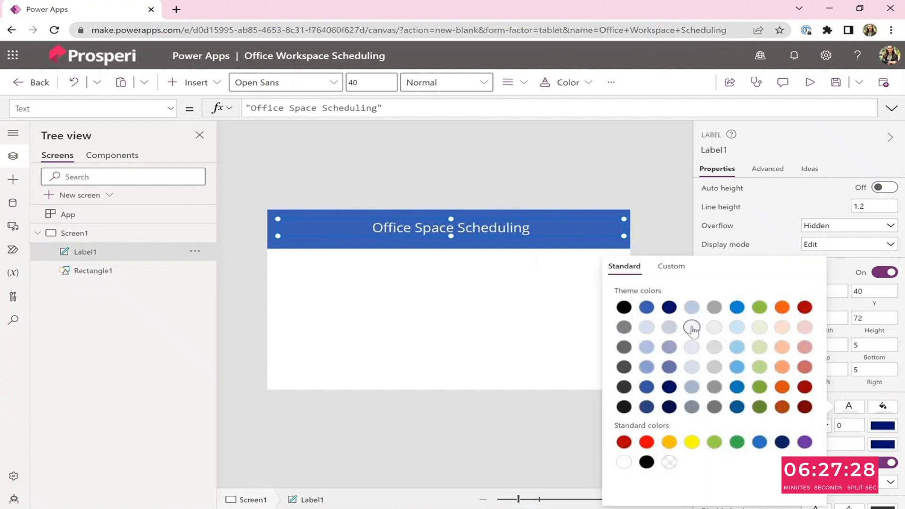
left_click(666, 198)
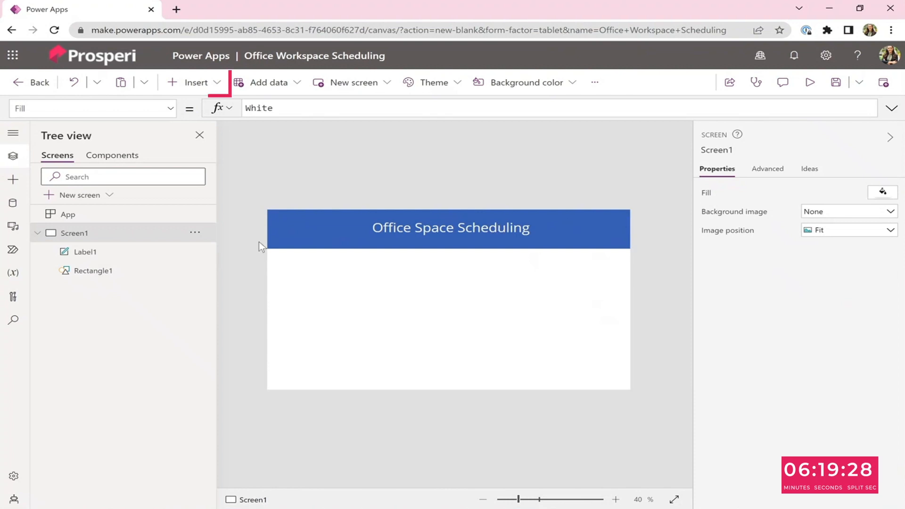
Insert a second rectangle and stretch it across the screen just below the header bar, about 1366 × 62.
left_click(207, 86)
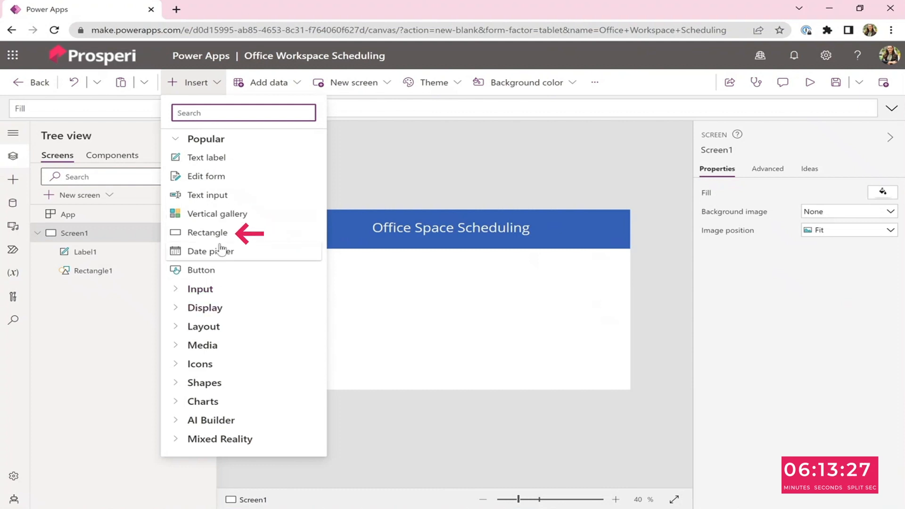
key("Escape")
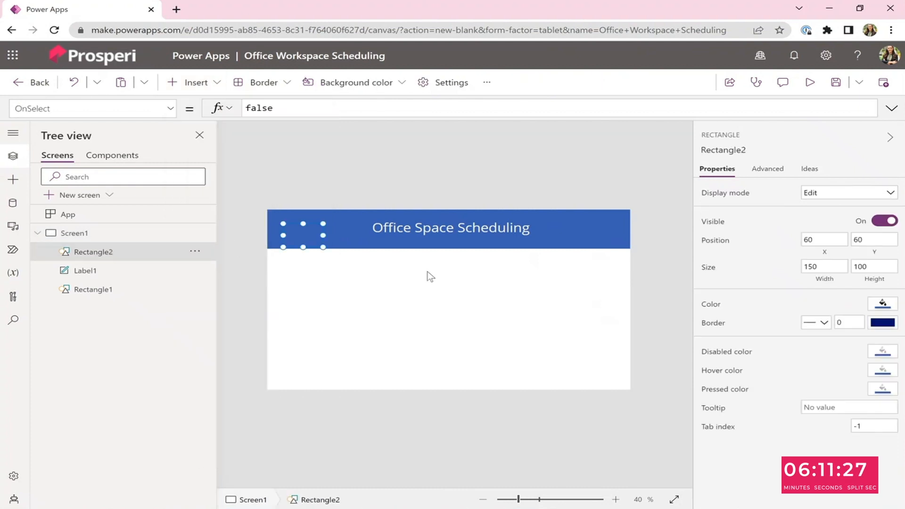
left_click_drag(307, 228, 634, 270)
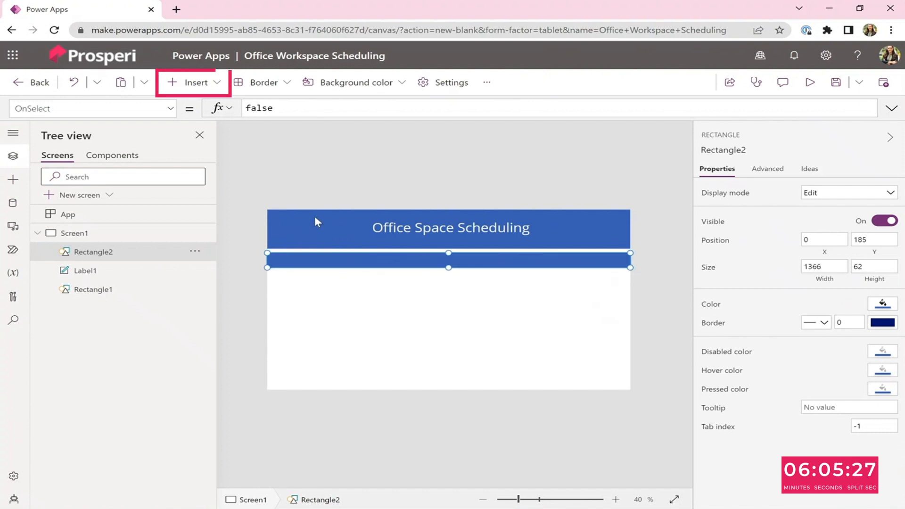
Insert a text label stretched across the second bar, about 1192 wide, and center its text.
left_click(186, 83)
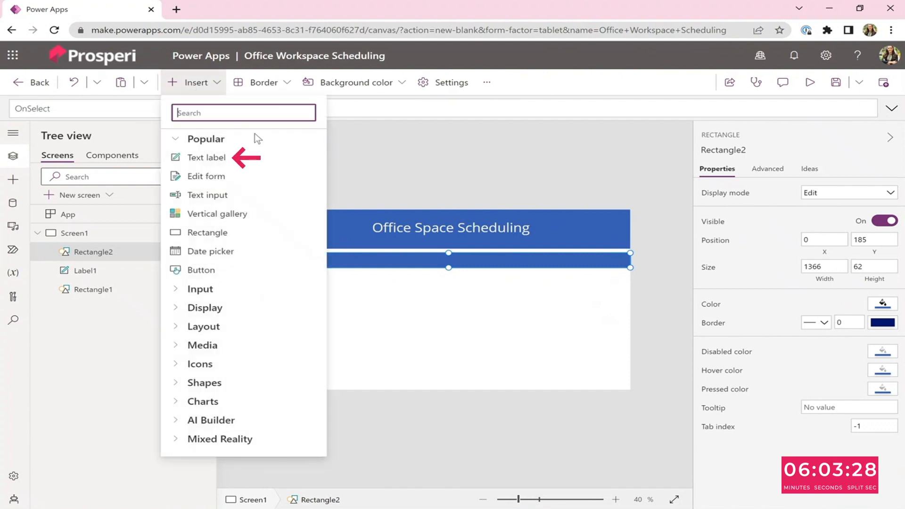
left_click(225, 159)
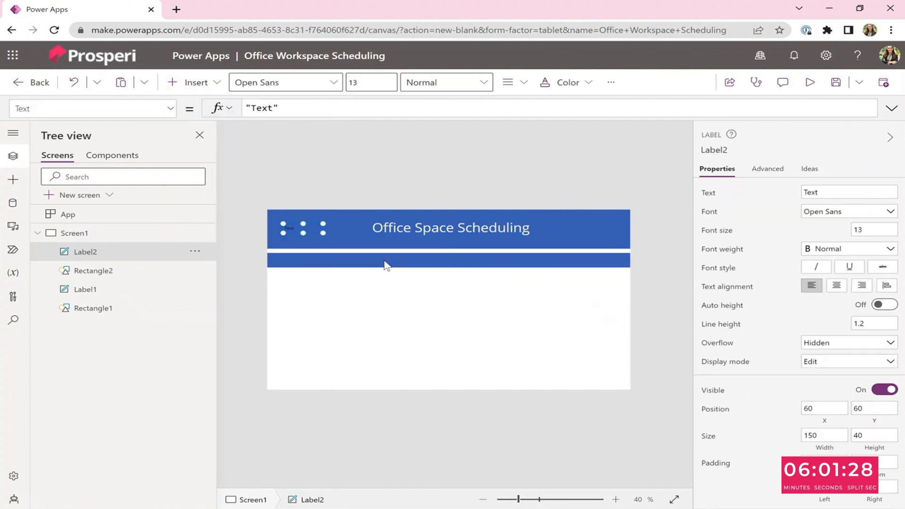
left_click_drag(337, 261, 614, 264)
left_click(340, 259)
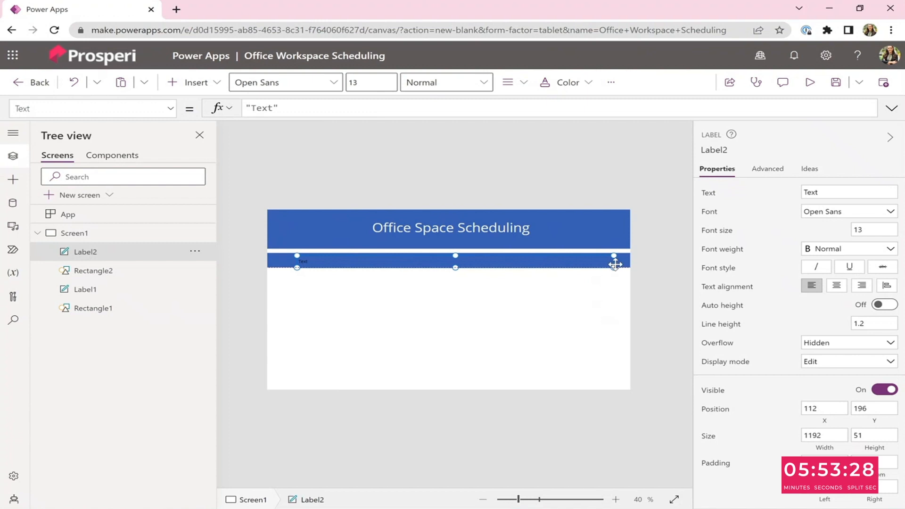
left_click(836, 285)
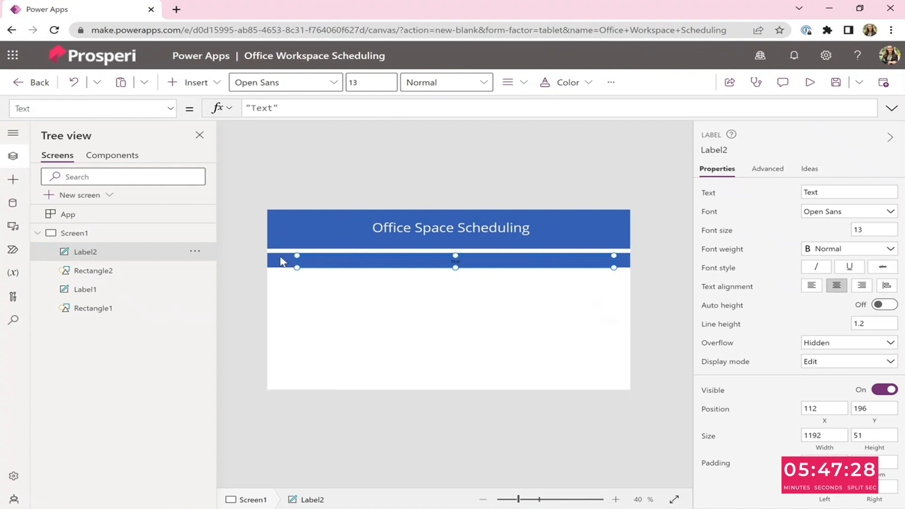
Move the second bar up to sit directly under the header and realign the label onto it.
left_click_drag(282, 258, 287, 253)
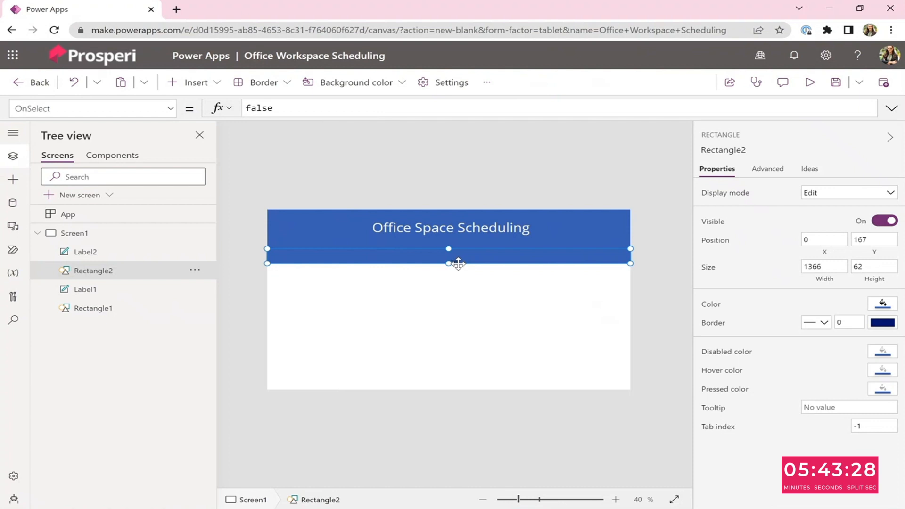
left_click(454, 267)
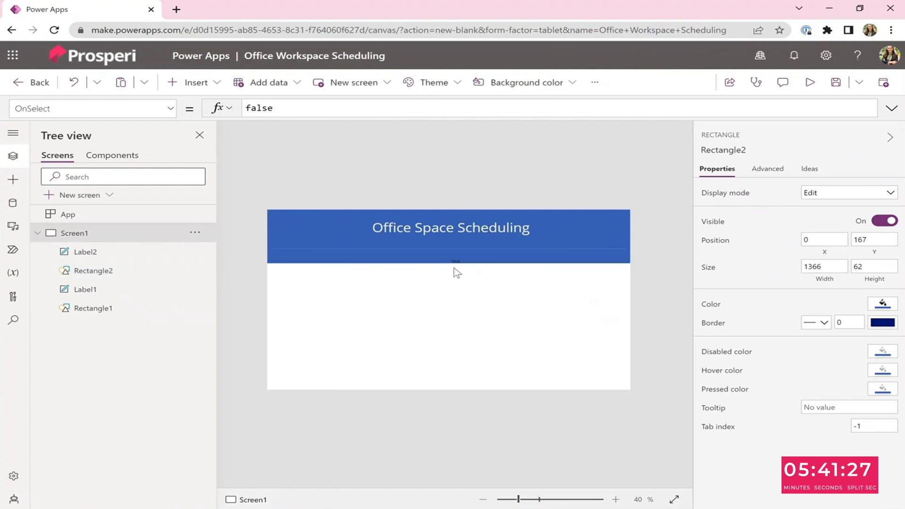
left_click(414, 263)
left_click_drag(398, 265, 394, 261)
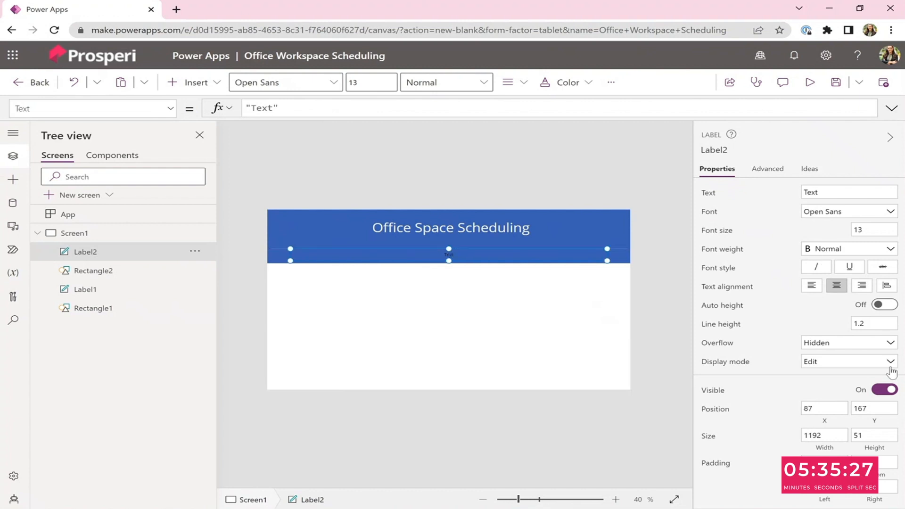
Set the label's font color to a light theme color.
scroll(868, 387, "down", 4)
left_click(850, 340)
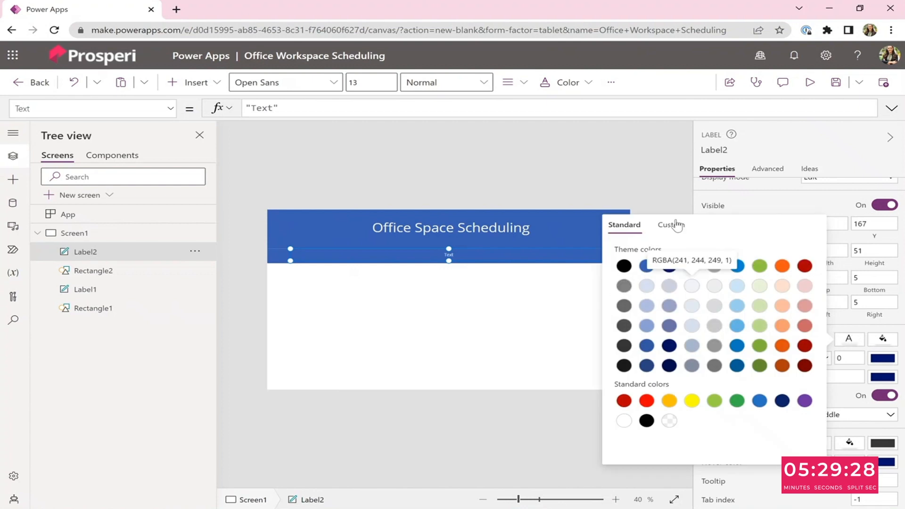
left_click(663, 189)
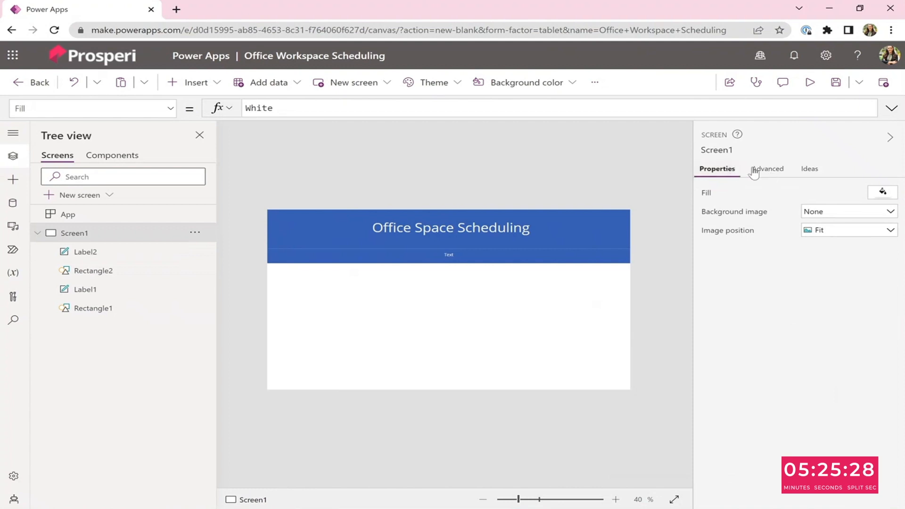
Set the label's text to Good Morning!
left_click(500, 255)
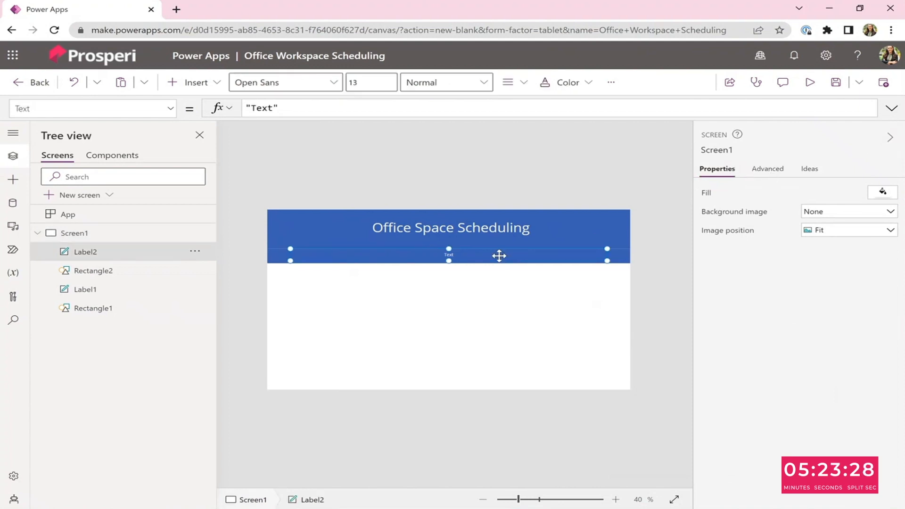
left_click(811, 194)
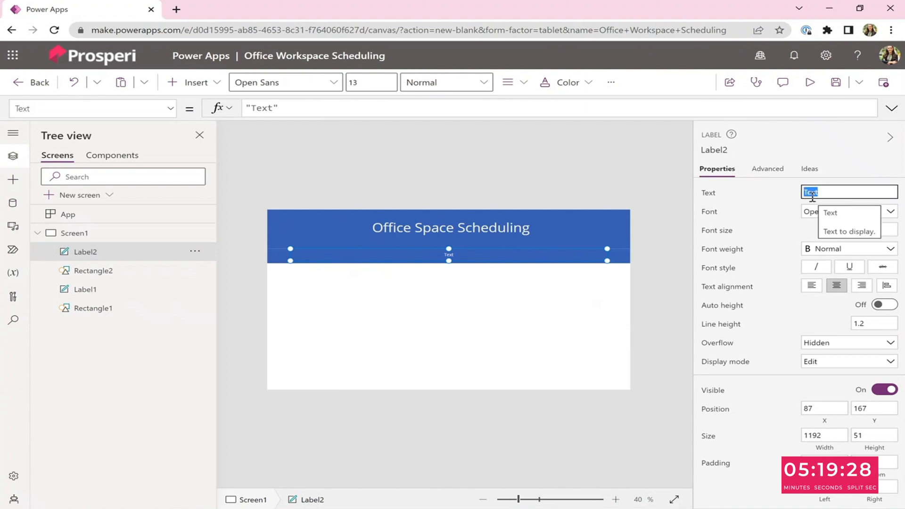
type("Good Morning!")
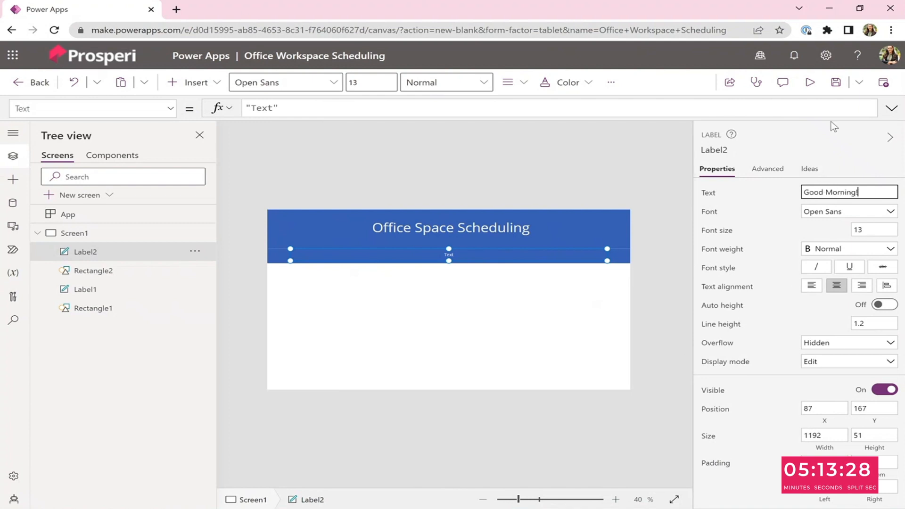
left_click(651, 143)
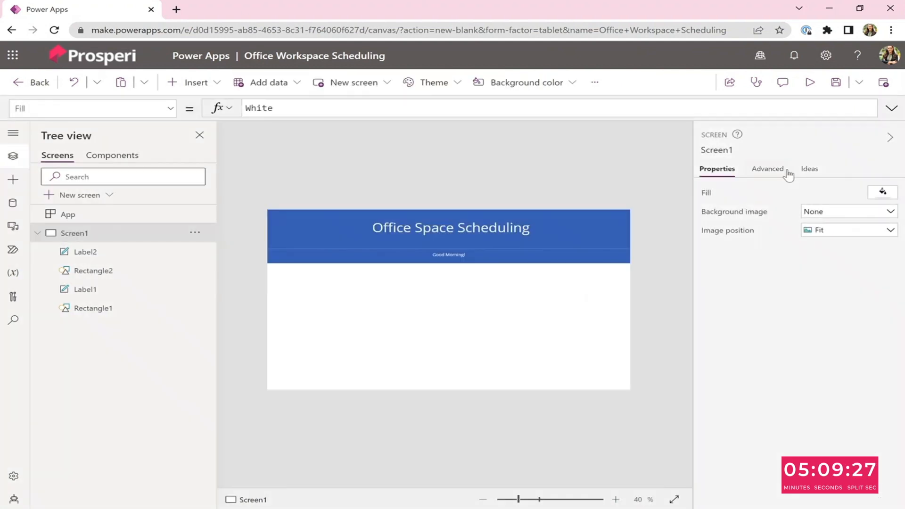
left_click(893, 138)
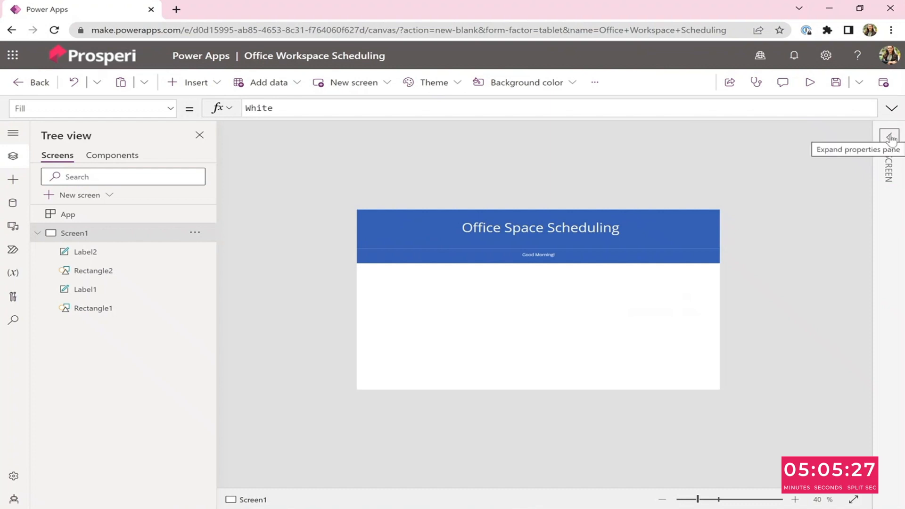
left_click(891, 138)
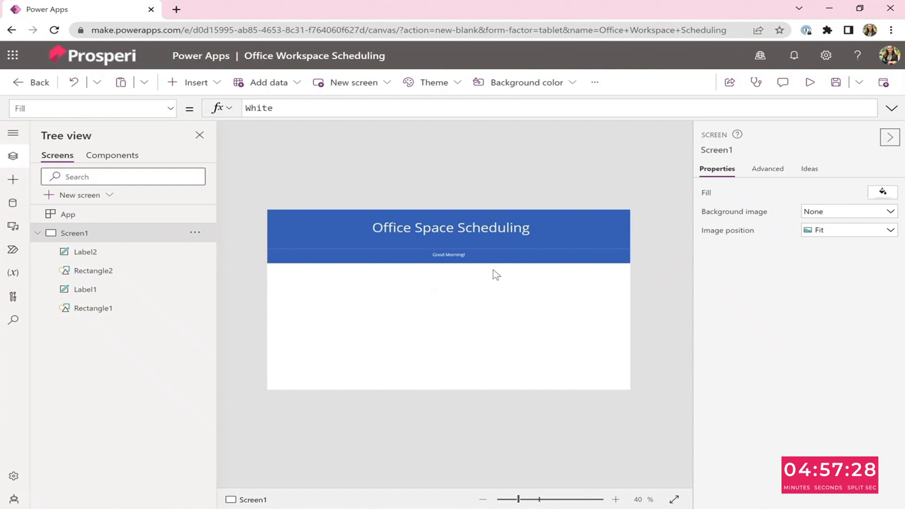
Set the second bar's fill to a light blue theme color.
left_click(471, 255)
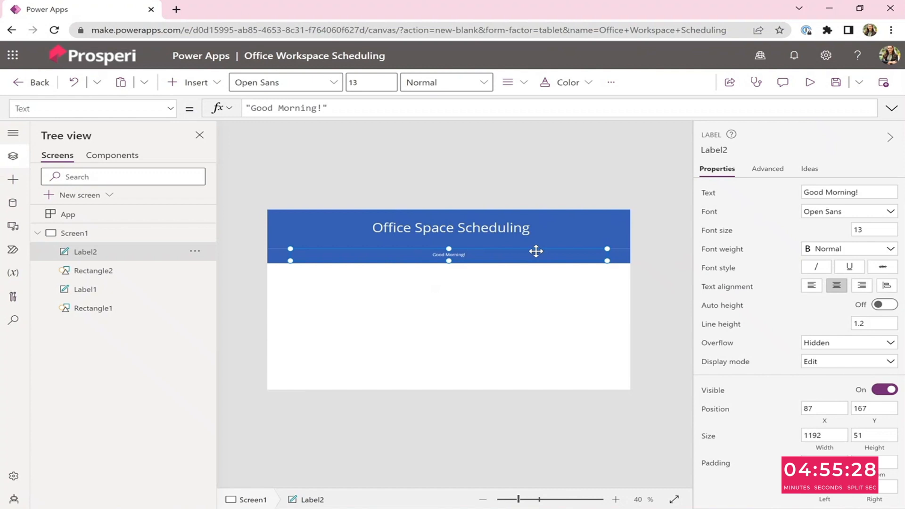
left_click(619, 254)
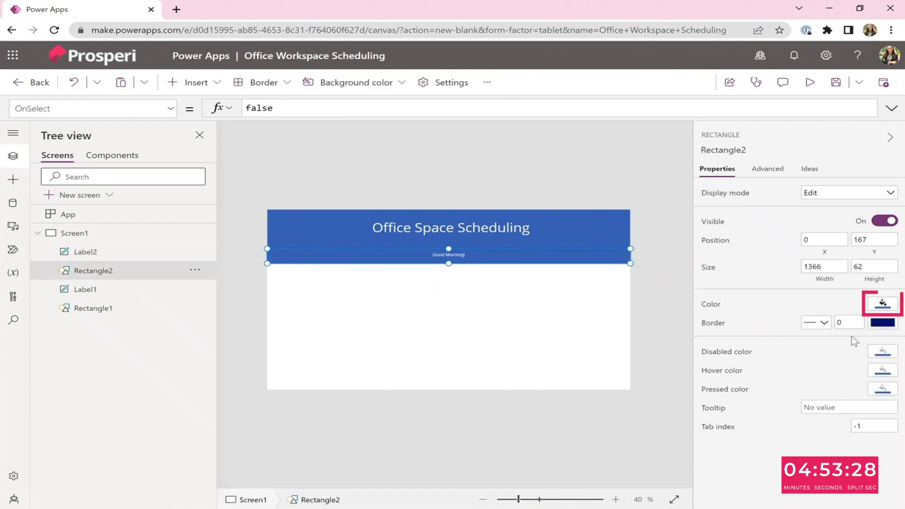
left_click(882, 304)
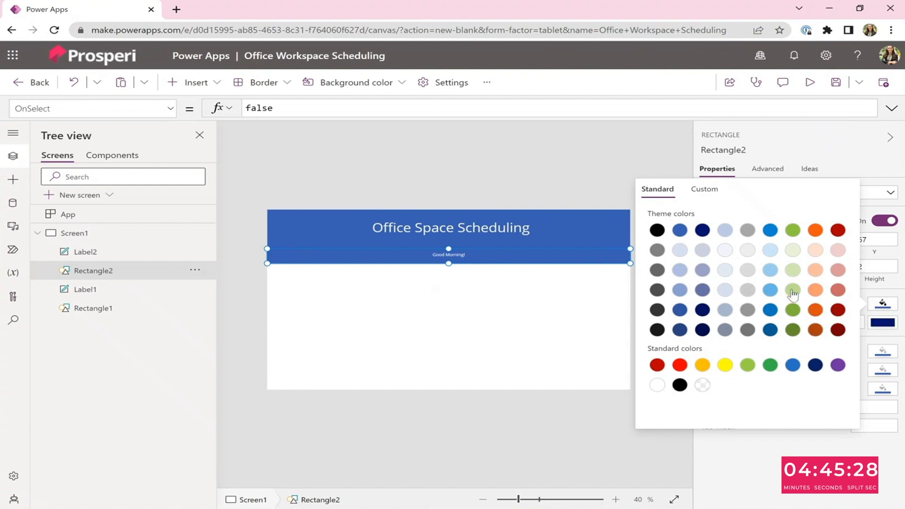
left_click(702, 289)
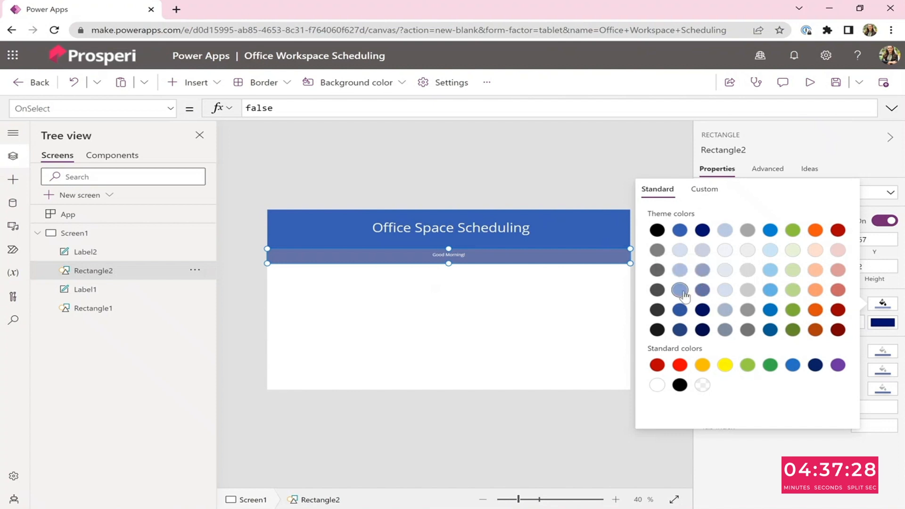
left_click(679, 290)
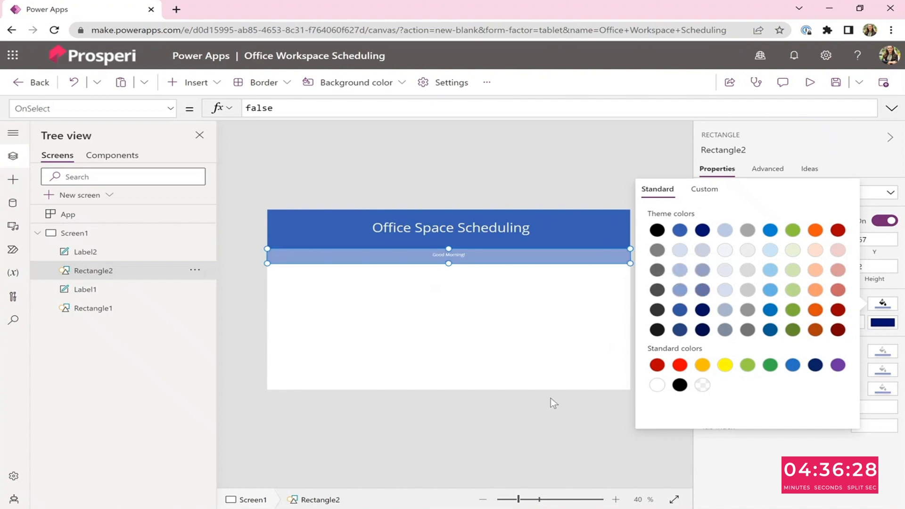
left_click(578, 422)
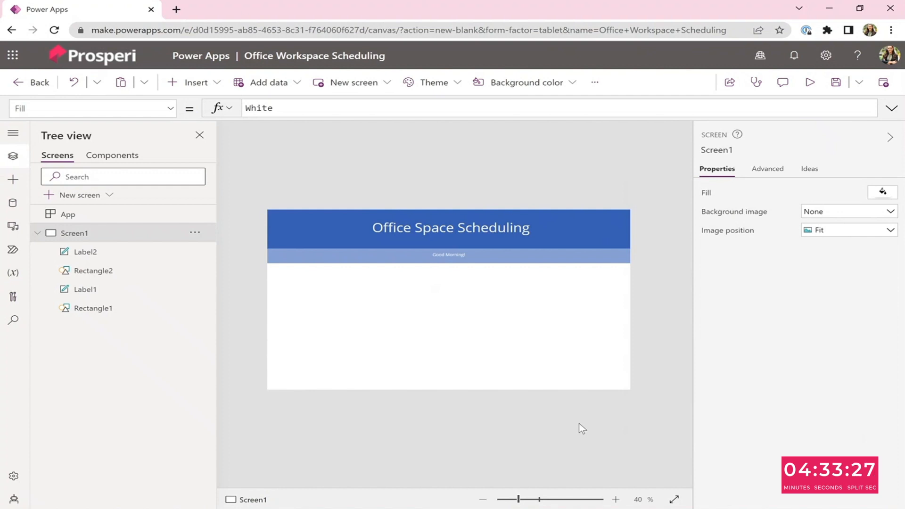
Set the greeting label's font size to 25 and make it italic.
left_click(448, 259)
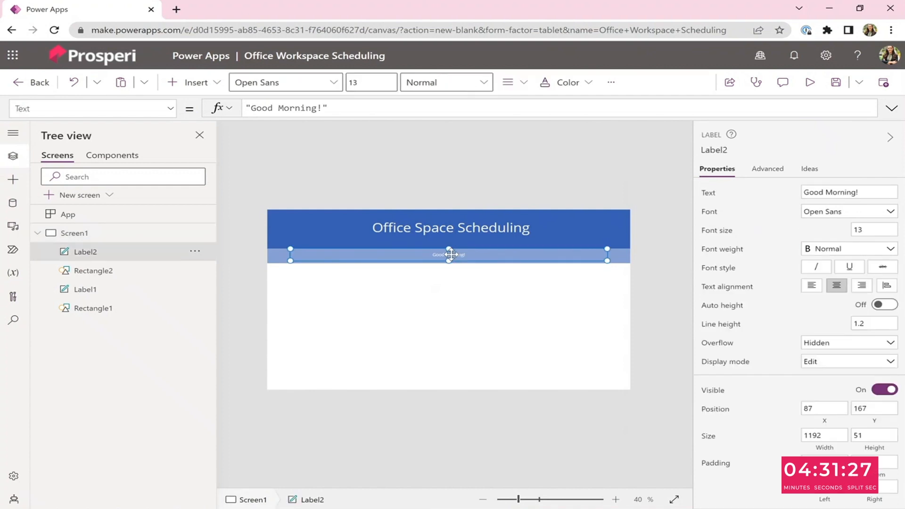
left_click_drag(870, 229, 853, 231)
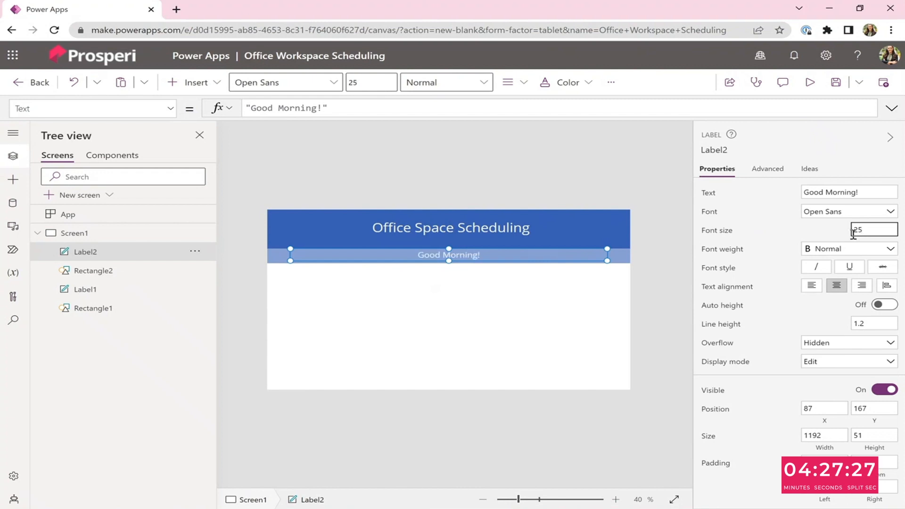
left_click(816, 267)
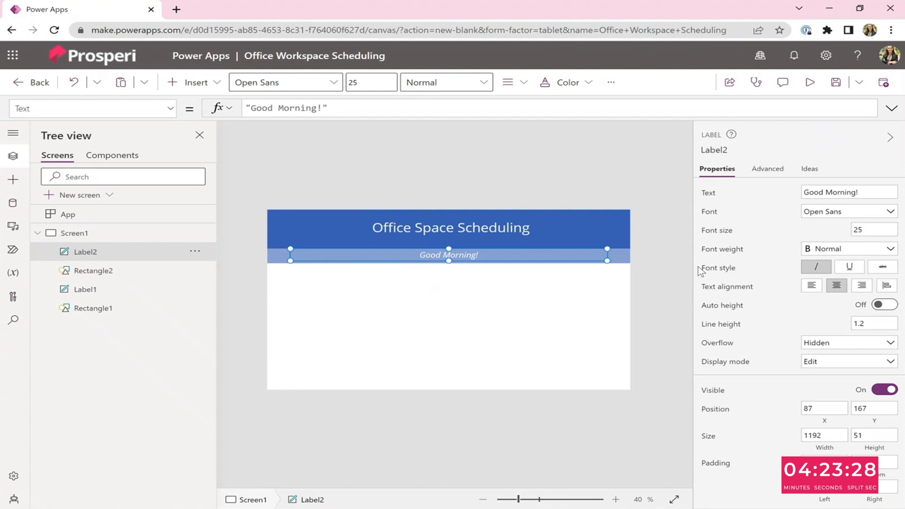
Insert a button and place it below the greeting bar, about 402 × 112.
left_click(175, 86)
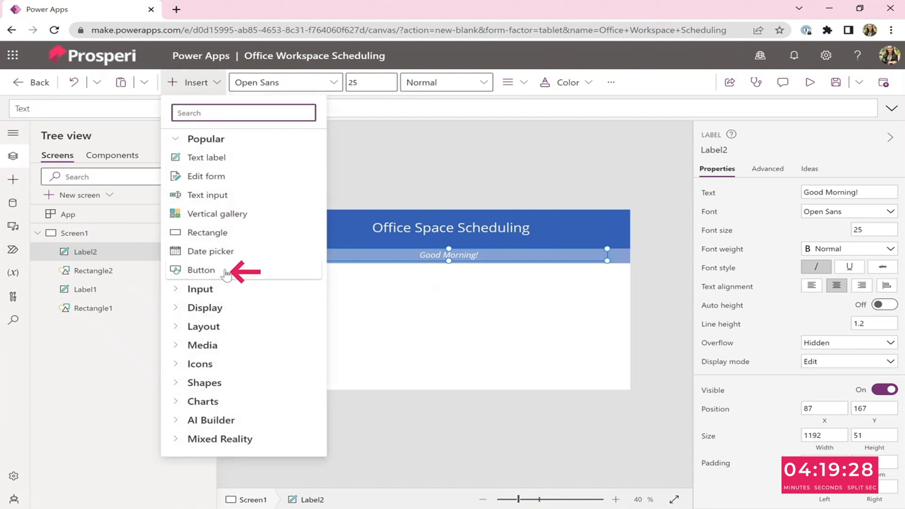
left_click(248, 269)
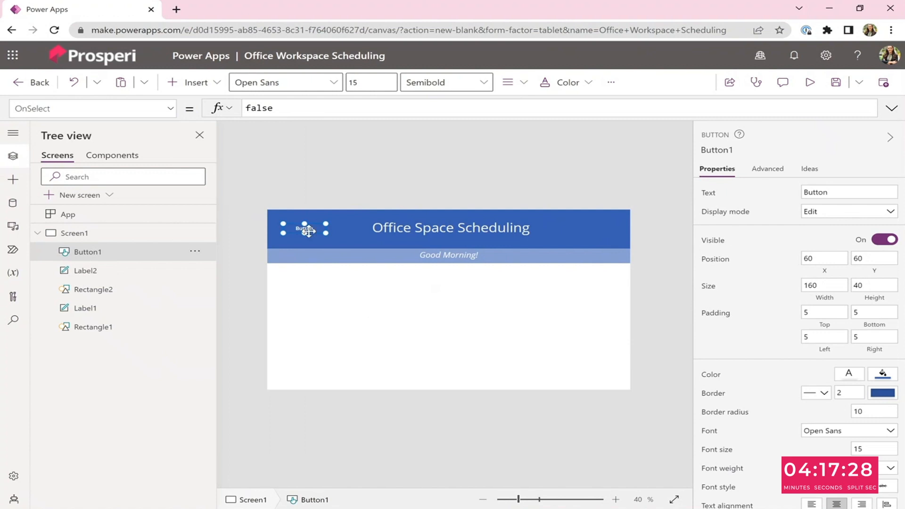
left_click_drag(318, 230, 535, 317)
left_click_drag(533, 309, 493, 305)
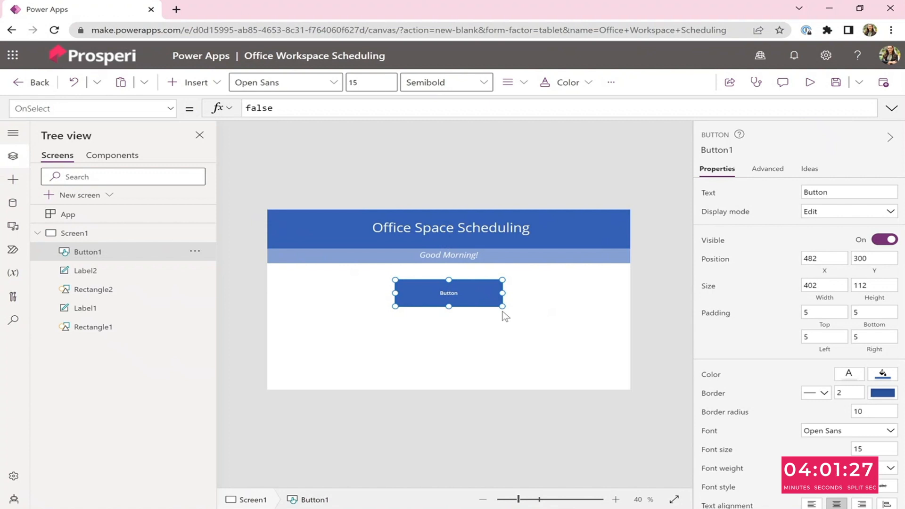
mouse_move(486, 303)
left_mouse_down()
mouse_move(494, 305)
mouse_move(490, 297)
left_mouse_up()
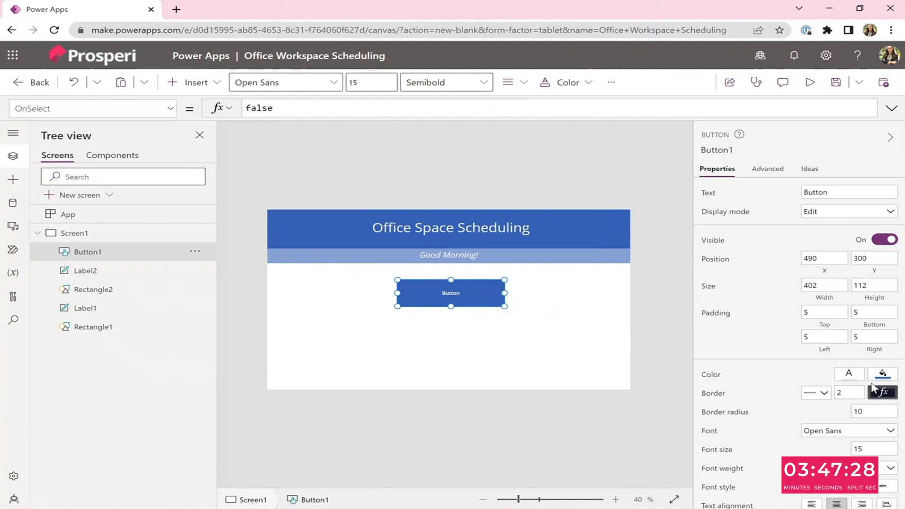
Set the button's font size to 25.
double_click(451, 294)
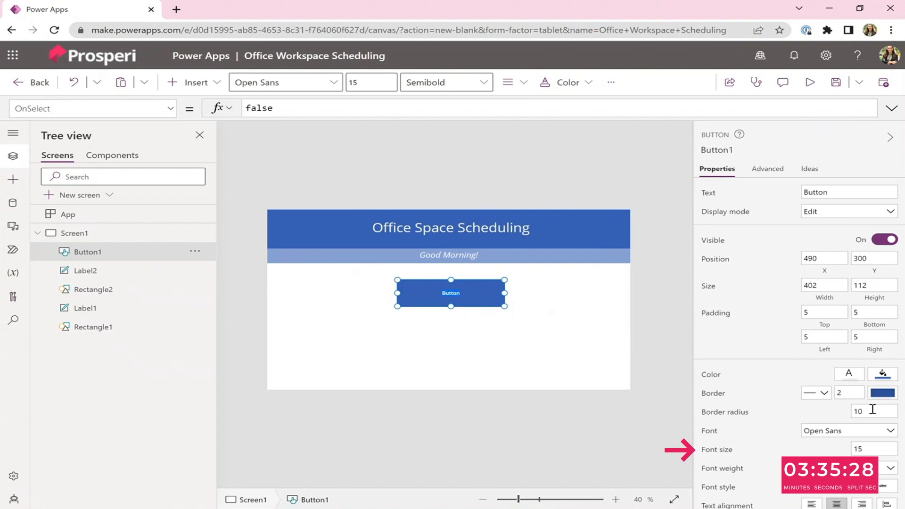
left_click(863, 450)
double_click(858, 449)
type("25")
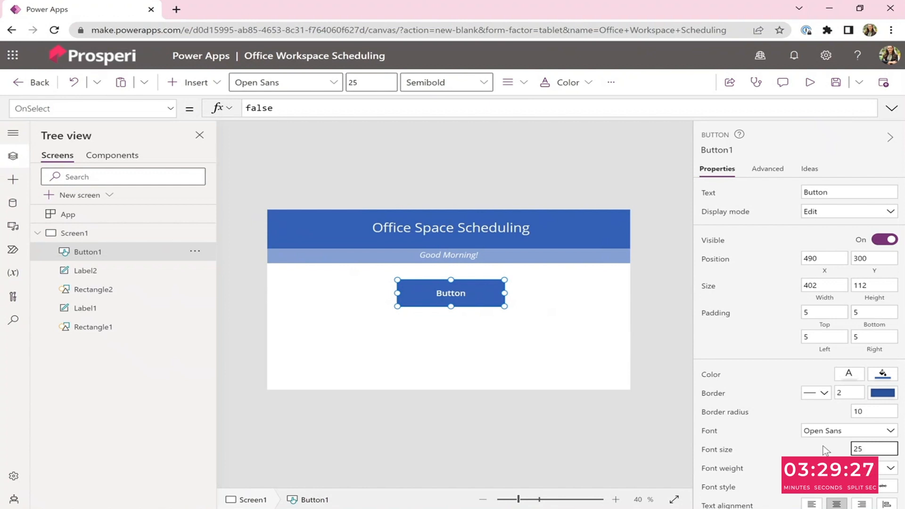
Duplicate the button by copying and pasting it.
left_click(493, 306)
key("ctrl+c")
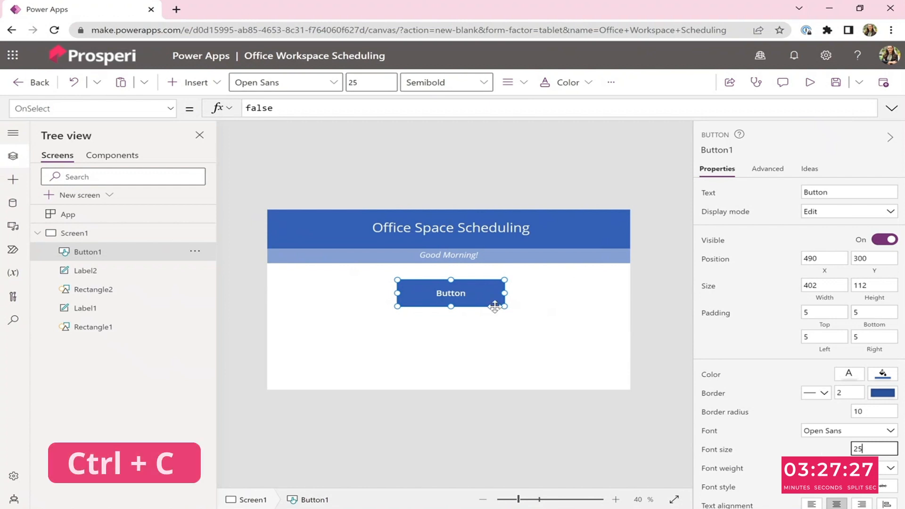
key("ctrl+v")
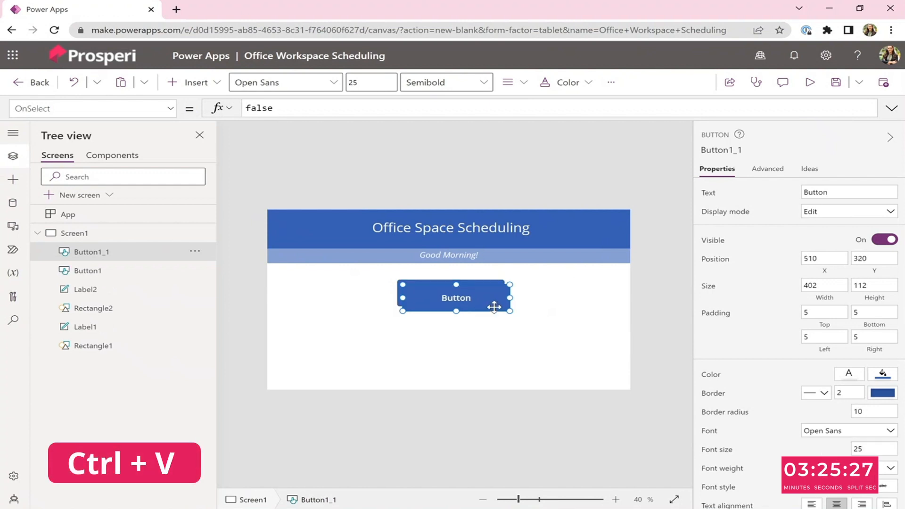
Move the copied button just below the original button.
mouse_move(489, 328)
left_mouse_down()
mouse_move(497, 341)
mouse_move(489, 339)
left_mouse_up()
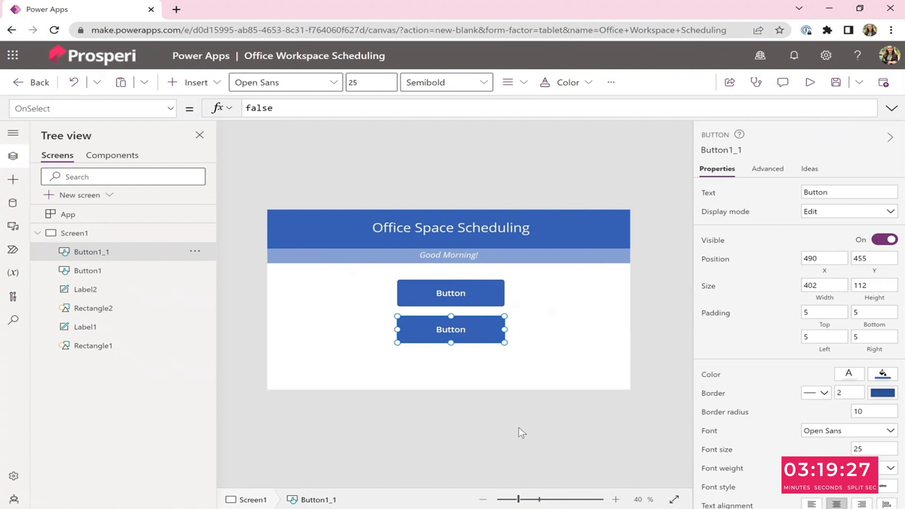
left_click(545, 441)
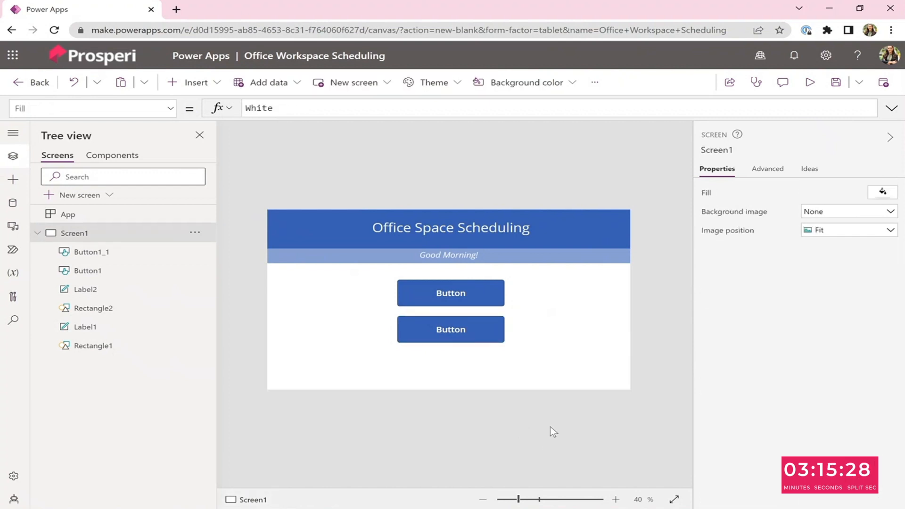
Change the upper button's text to Create New Scheduling.
left_click(457, 293)
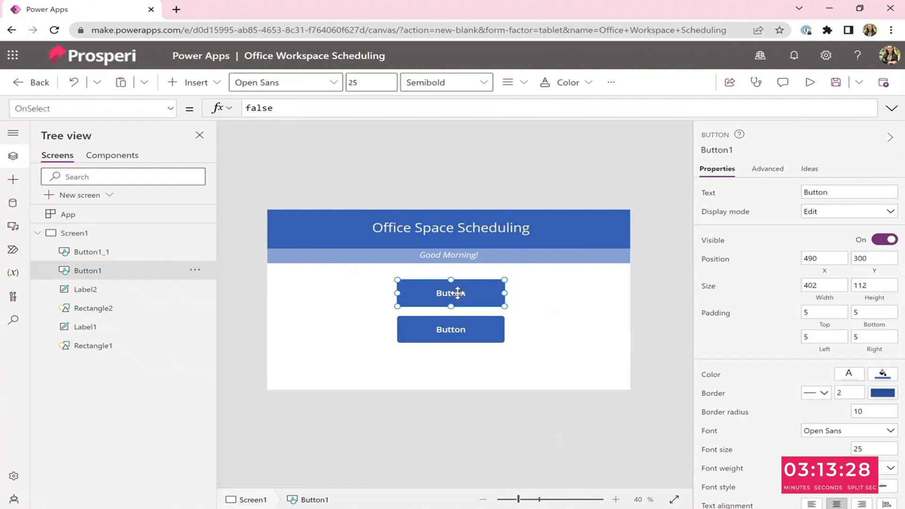
left_click_drag(838, 191, 802, 191)
type("Cre")
type("ate New Sche")
key("BackSpace")
type("w Sched")
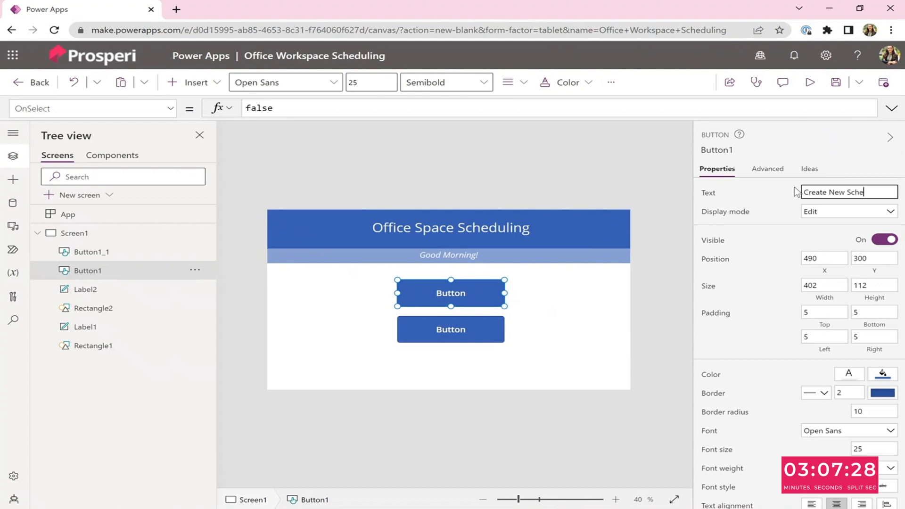
type("uling")
Change the lower button's text to My Schedule.
left_click(476, 339)
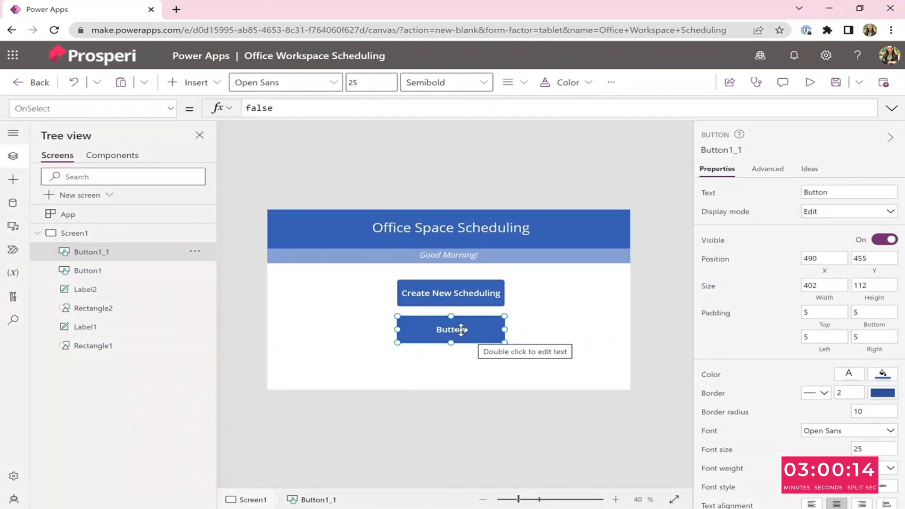
left_click(838, 192)
left_click_drag(839, 192, 802, 193)
type("My Schedule")
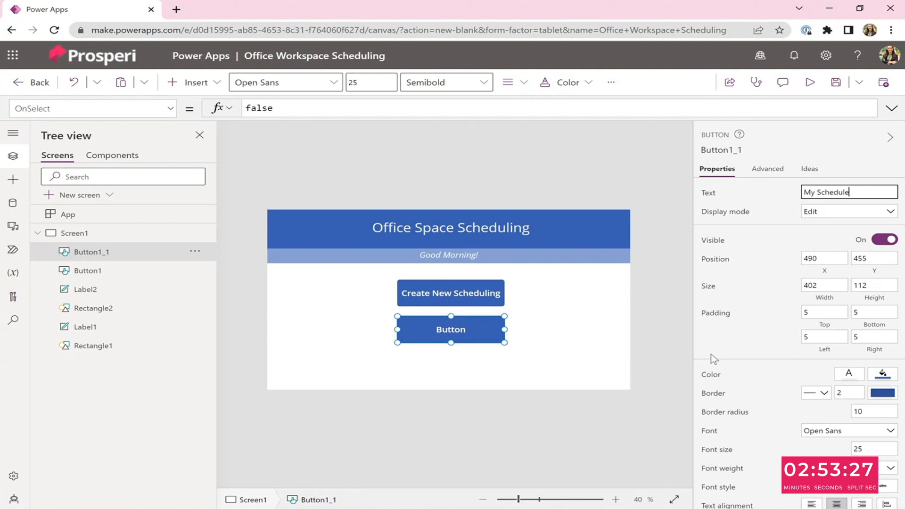
left_click(665, 373)
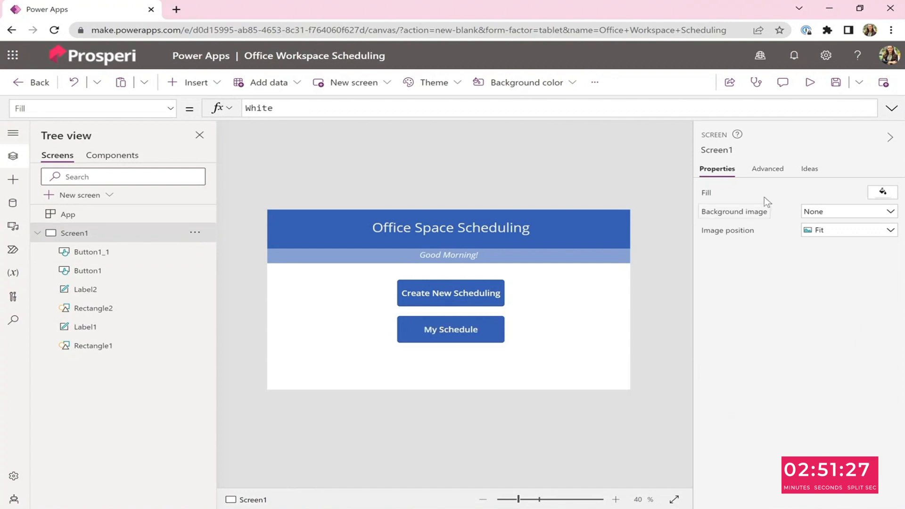
left_click(484, 324)
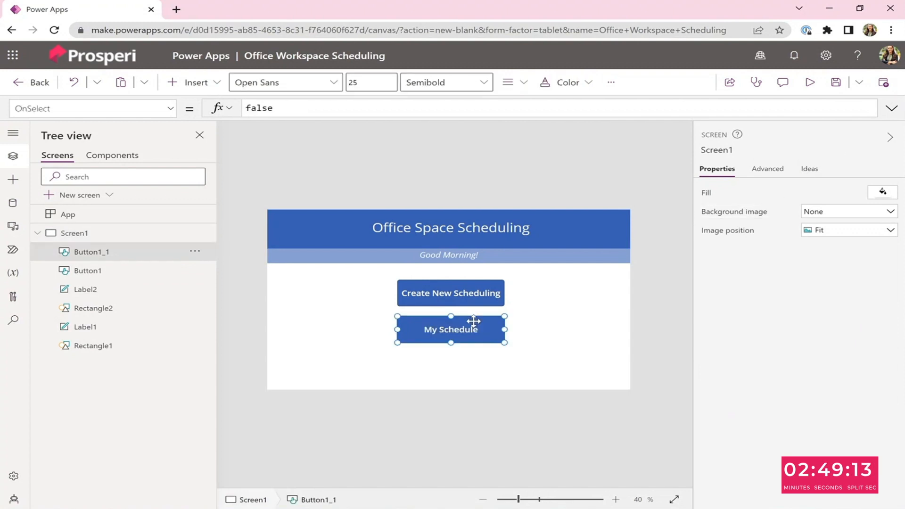
left_click(571, 447)
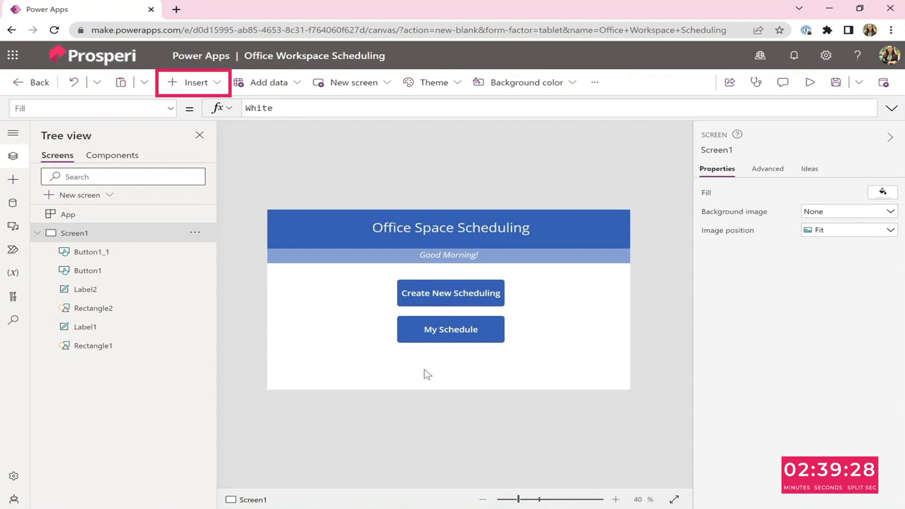
Insert an image control and stretch it from the screen's corner to cover the whole screen, 1366 × 768.
left_click(200, 85)
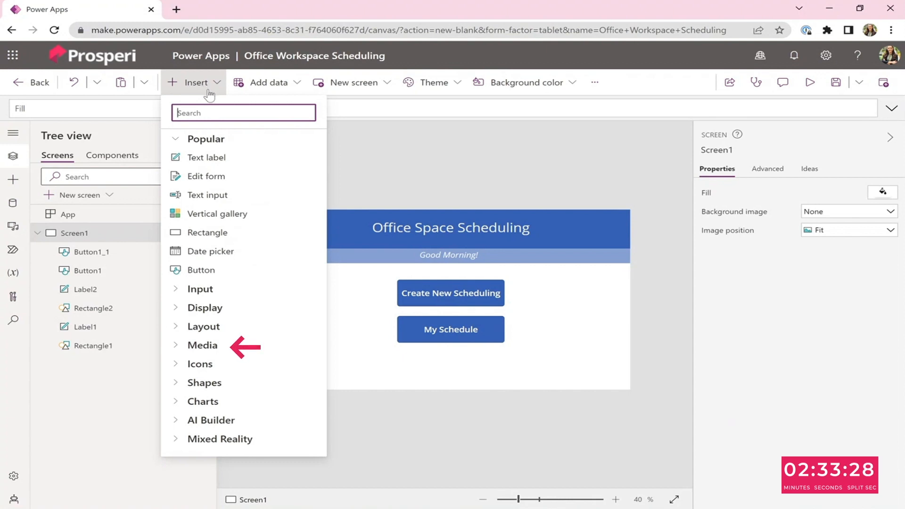
left_click(219, 348)
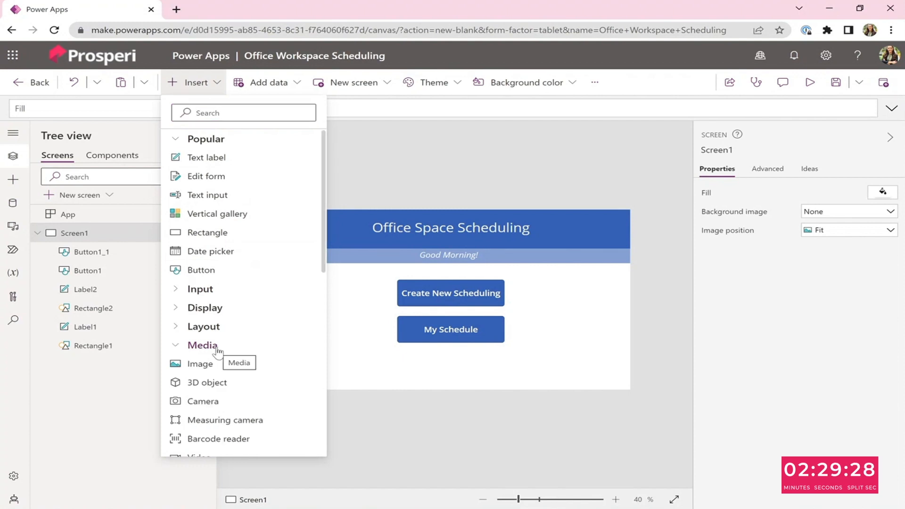
left_click(207, 366)
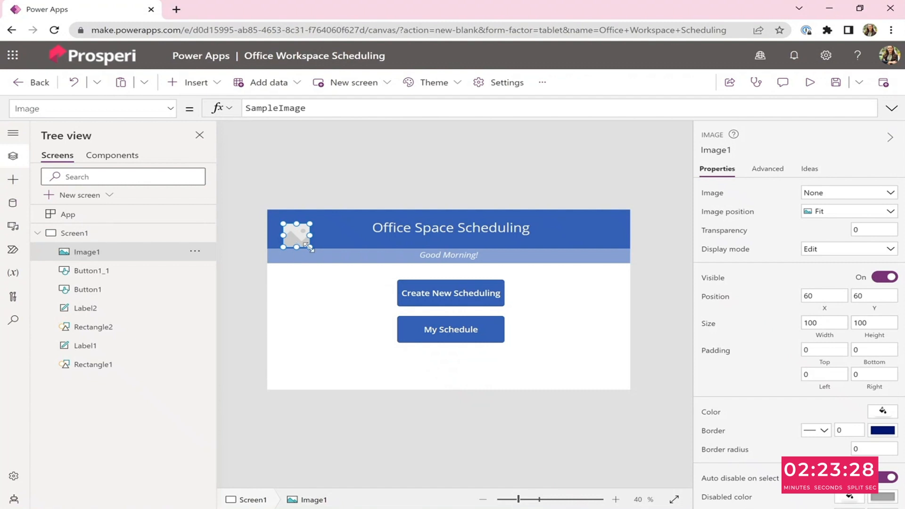
left_click_drag(310, 246, 292, 227)
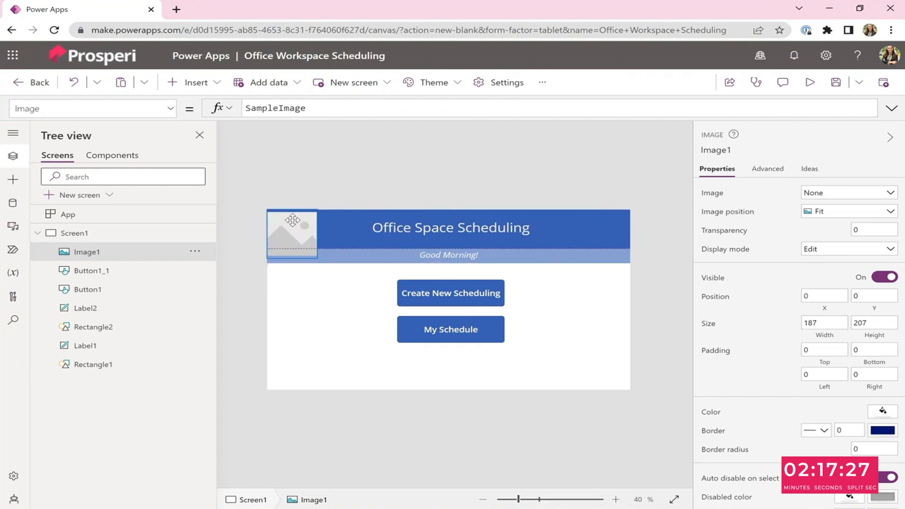
left_click_drag(317, 258, 630, 389)
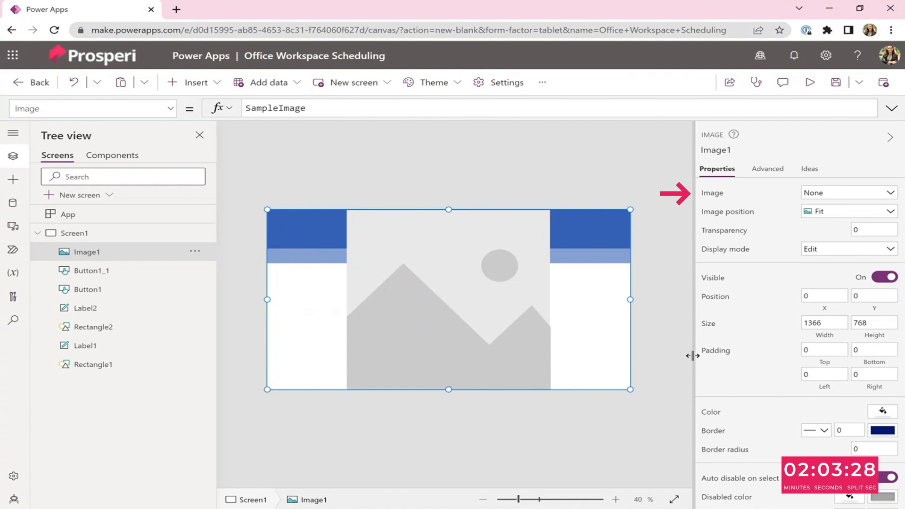
Set the image to the uploaded file MicrosoftTeams-image (2) from Downloads.
left_click(855, 197)
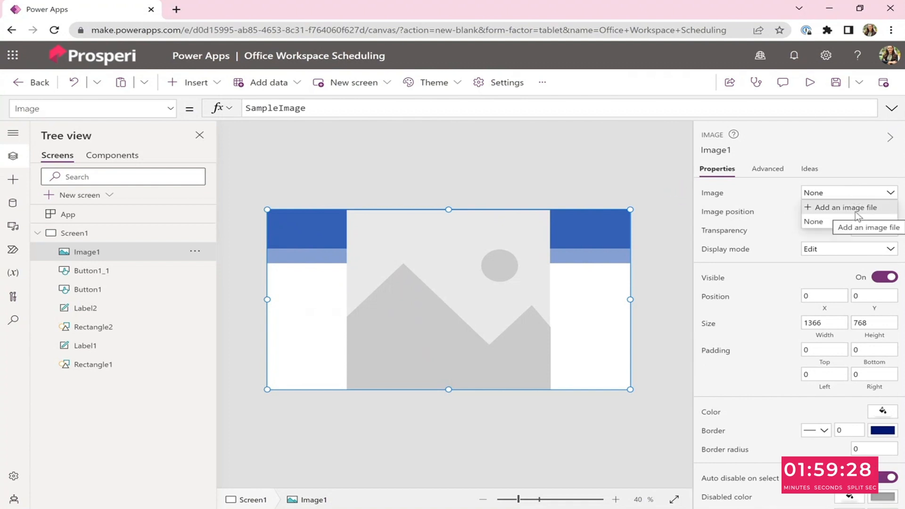
left_click(855, 208)
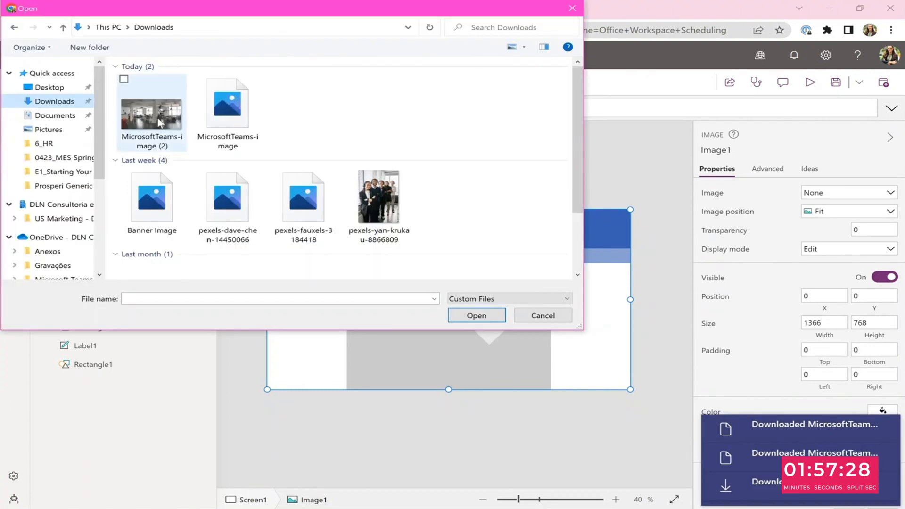
left_click(184, 136)
left_click(491, 314)
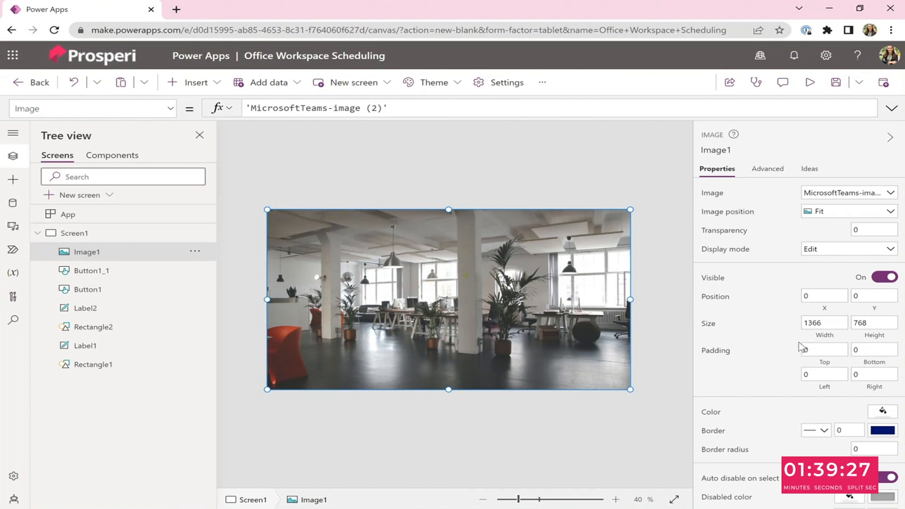
Reorder the image so it sits at the back behind the header, greeting bar and buttons.
left_click(200, 258)
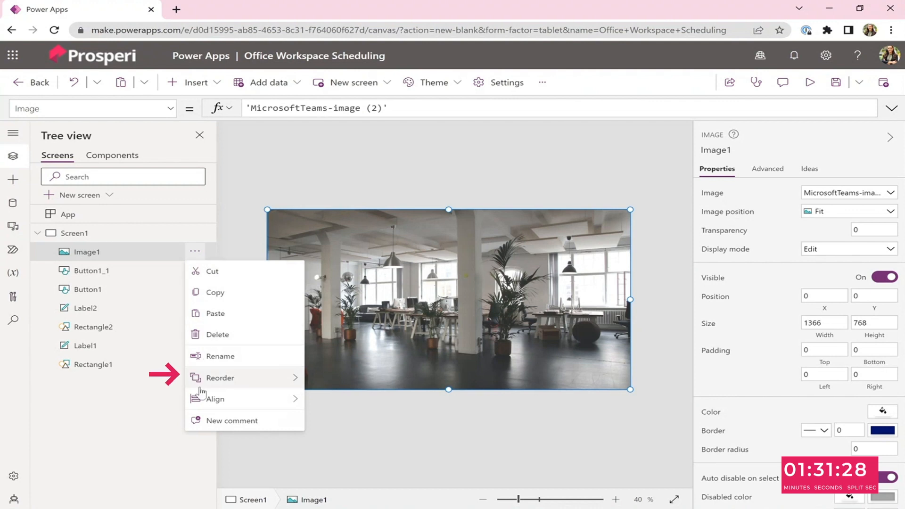
mouse_move(198, 382)
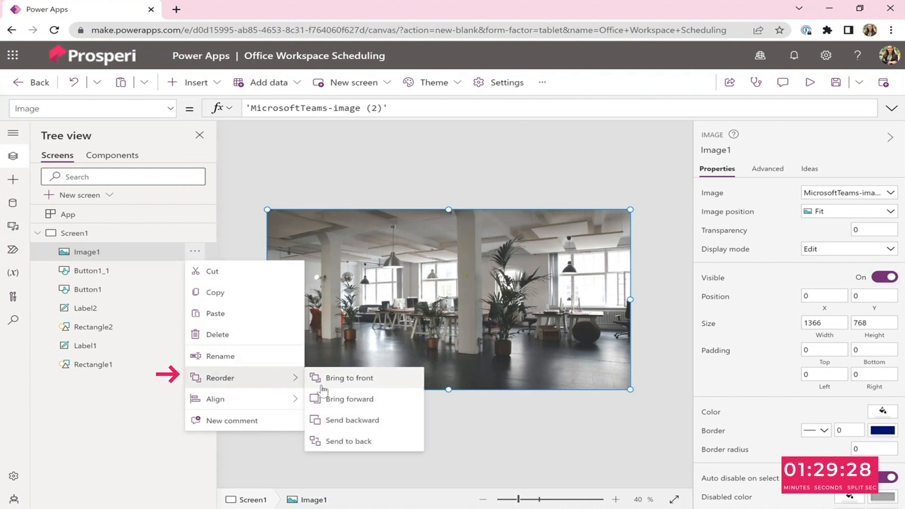
left_click(337, 426)
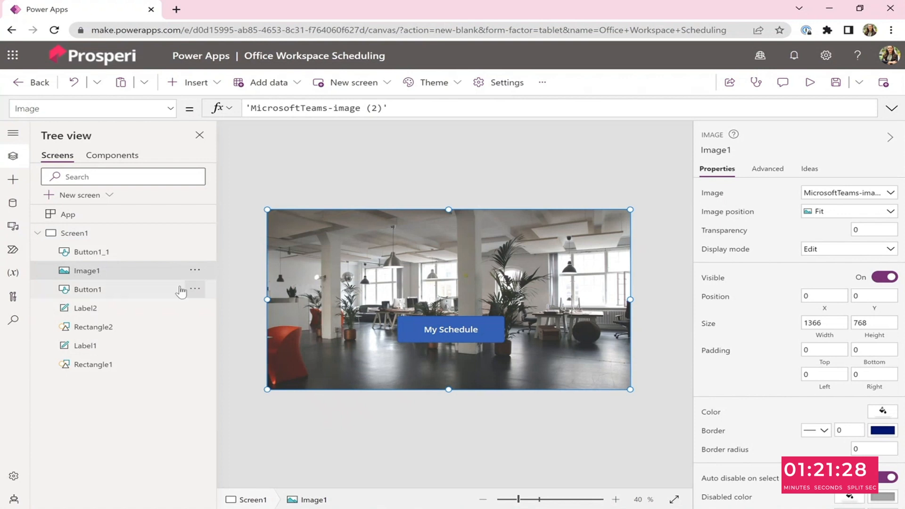
left_click(194, 270)
mouse_move(256, 405)
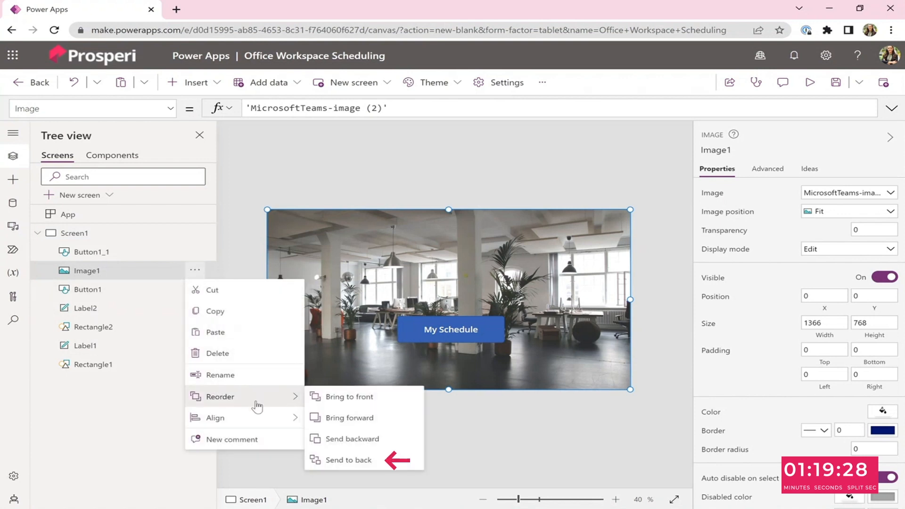
left_click(349, 459)
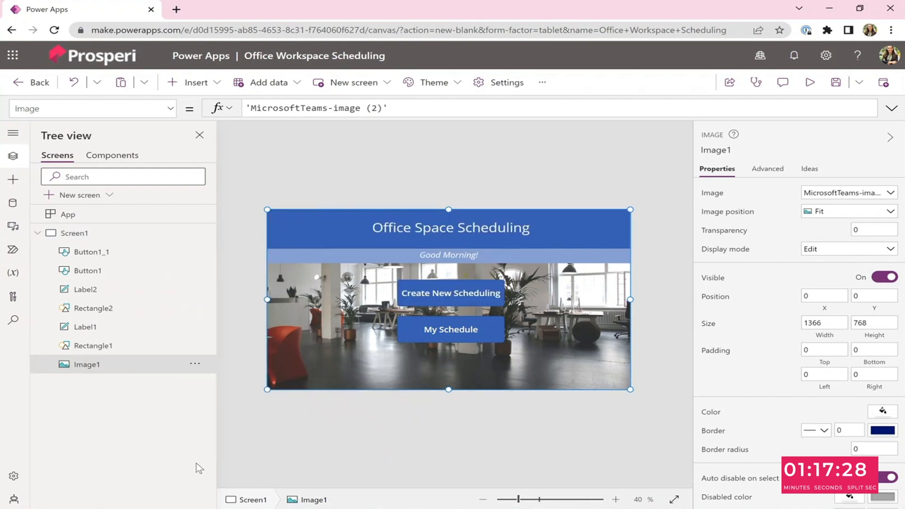